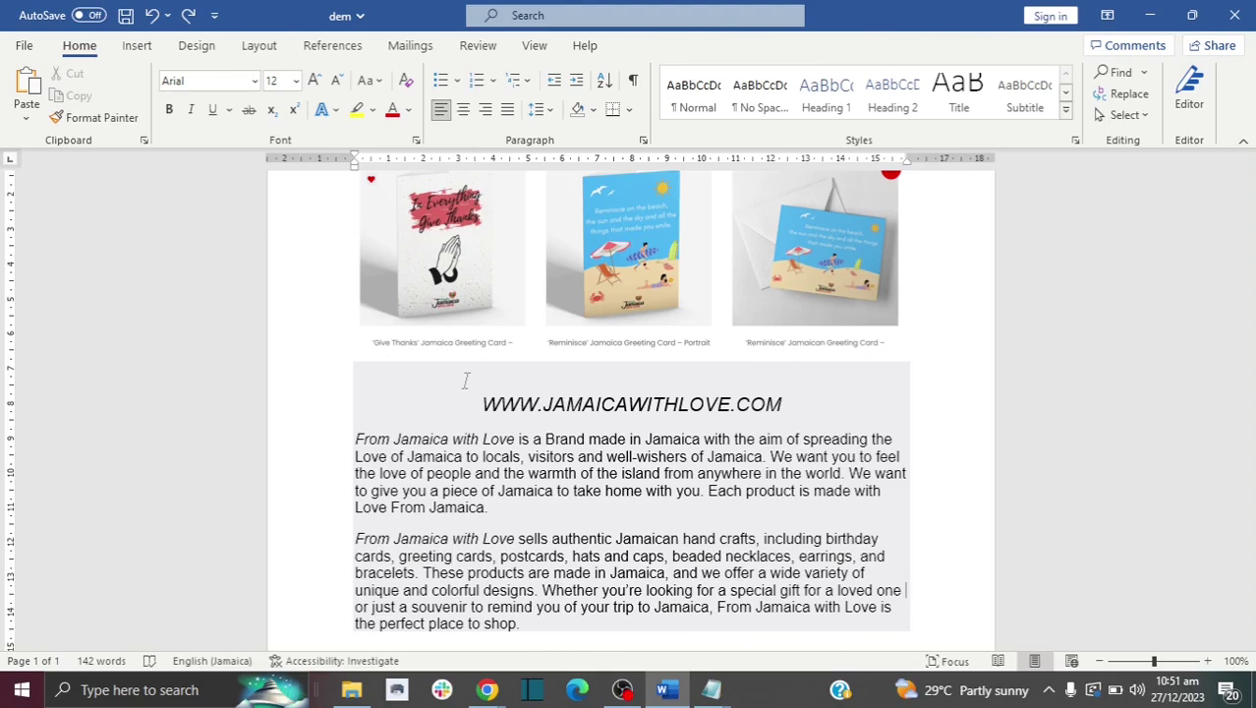
pyautogui.moveTo(481, 401); pyautogui.dragTo(566, 629)
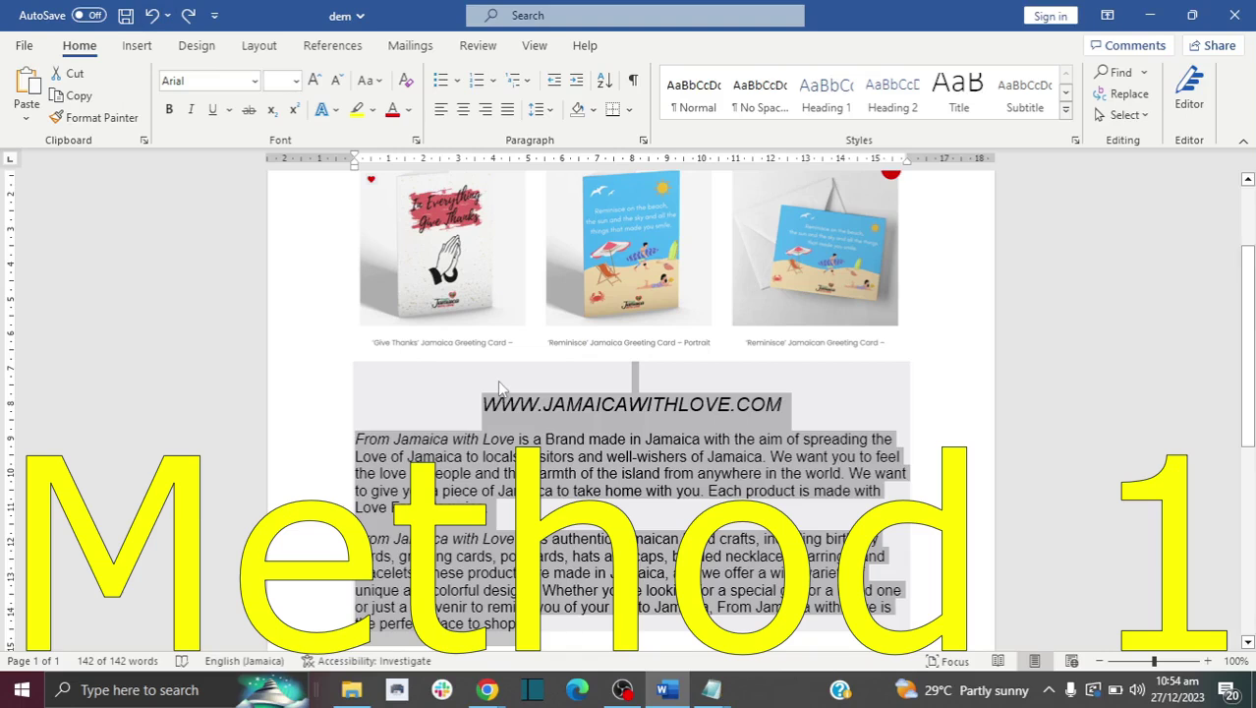
# Select the pasted website text and reset its paragraph formatting, then deselect to check the shading
pyautogui.moveTo(498, 386); pyautogui.dragTo(600, 633)
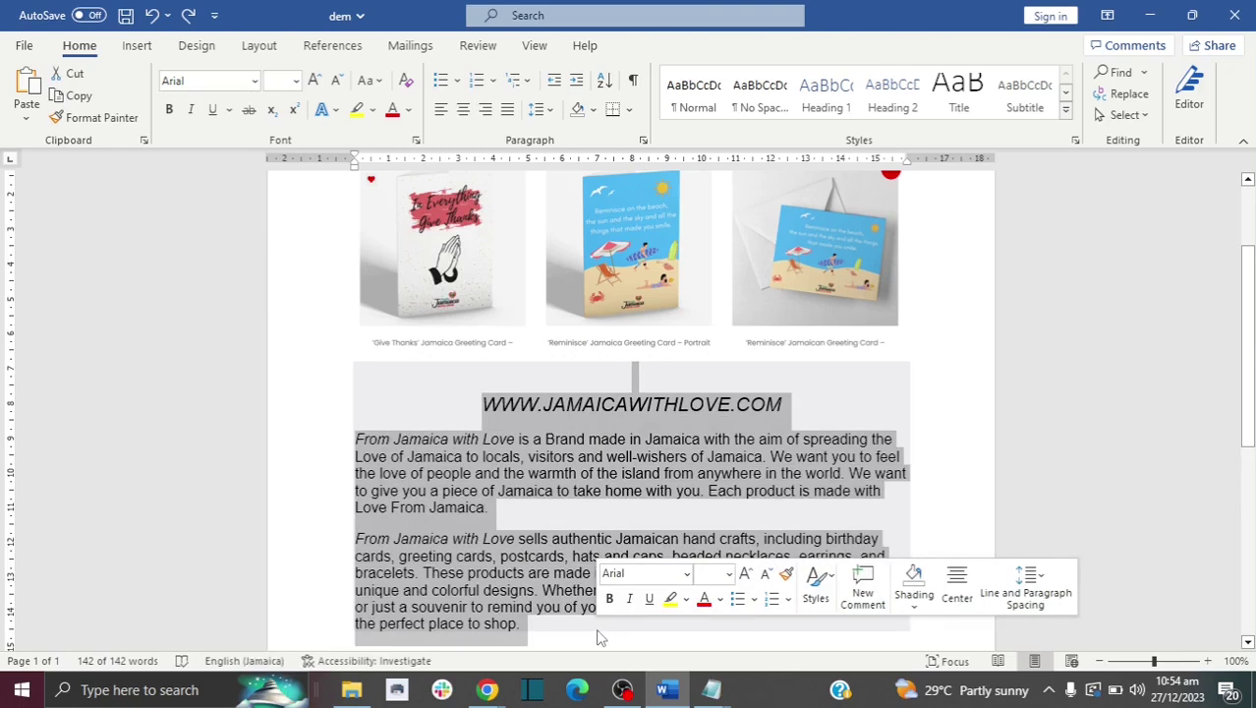
pyautogui.hotkey('ctrl', 'l')
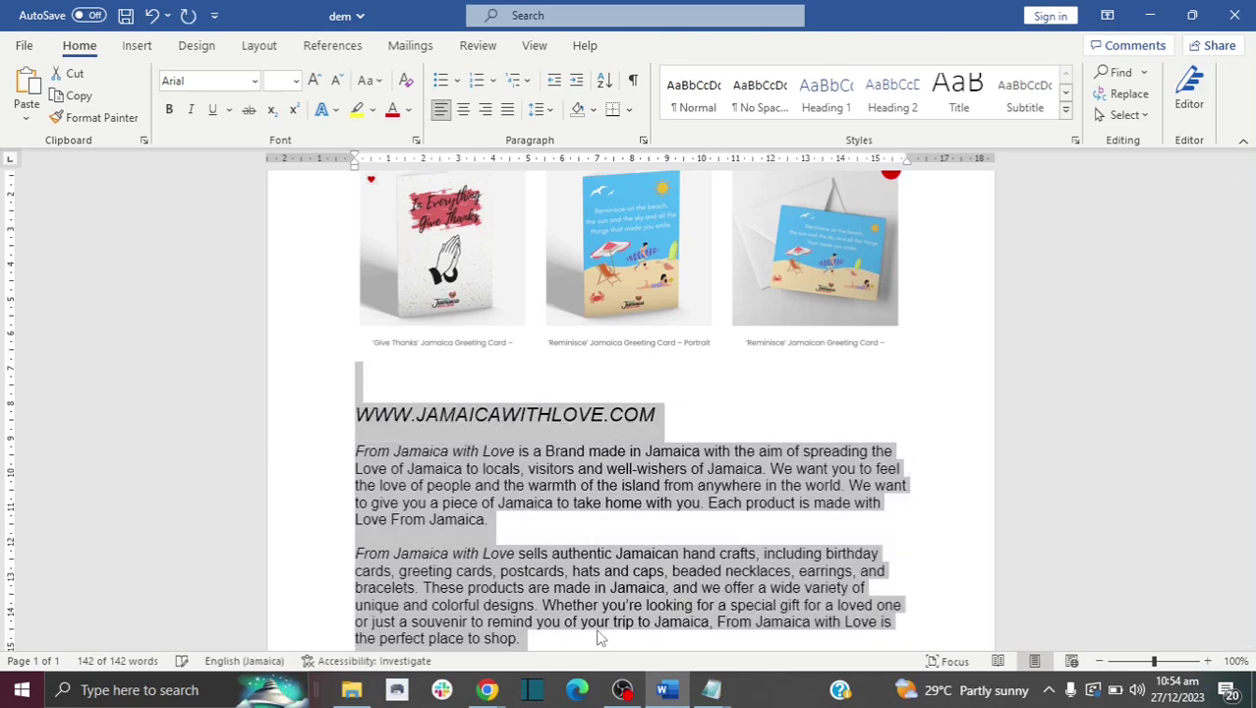
pyautogui.click(609, 610)
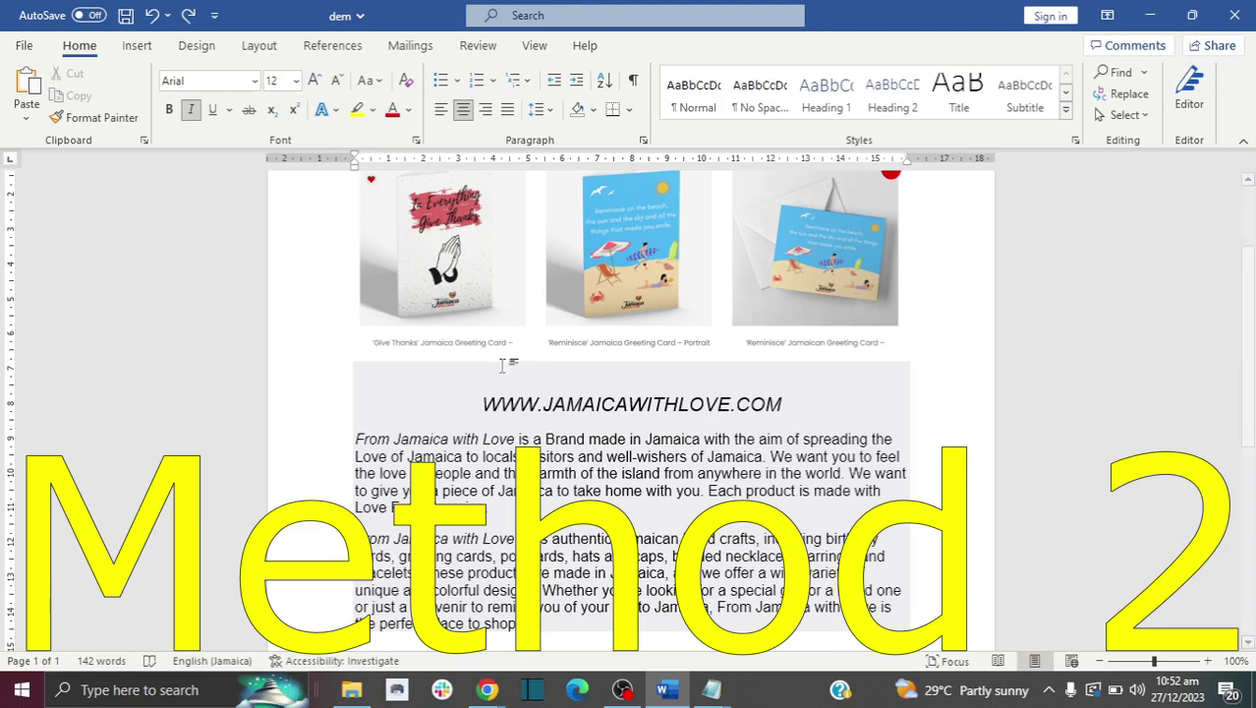
# Set the pasted text's paragraph shading to No Color, then undo to restore the grey background
pyautogui.moveTo(609, 373); pyautogui.dragTo(596, 639)
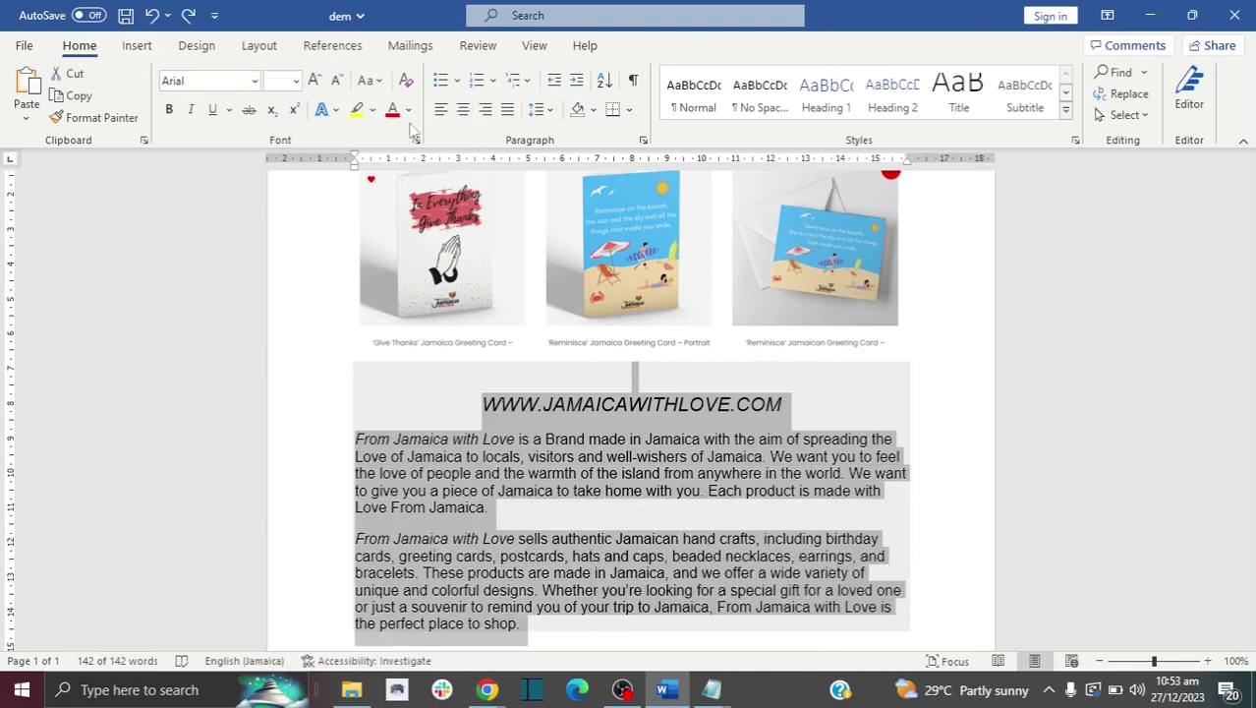
pyautogui.click(593, 110)
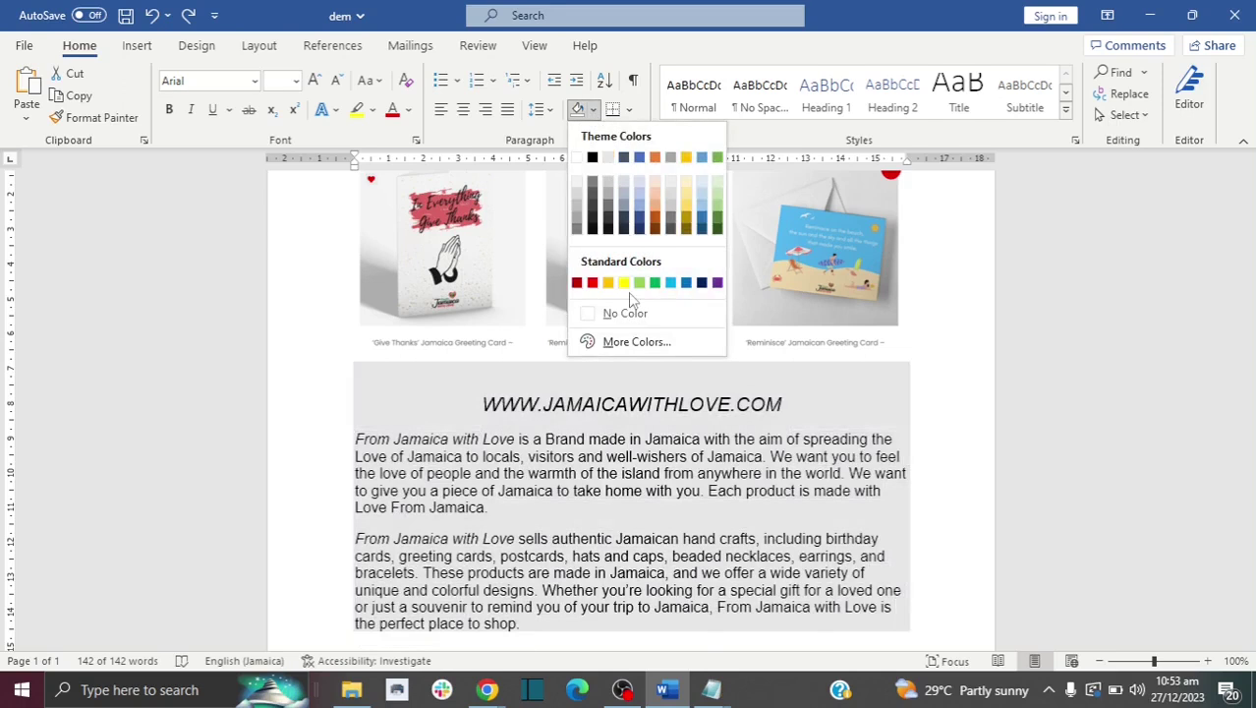
pyautogui.click(634, 314)
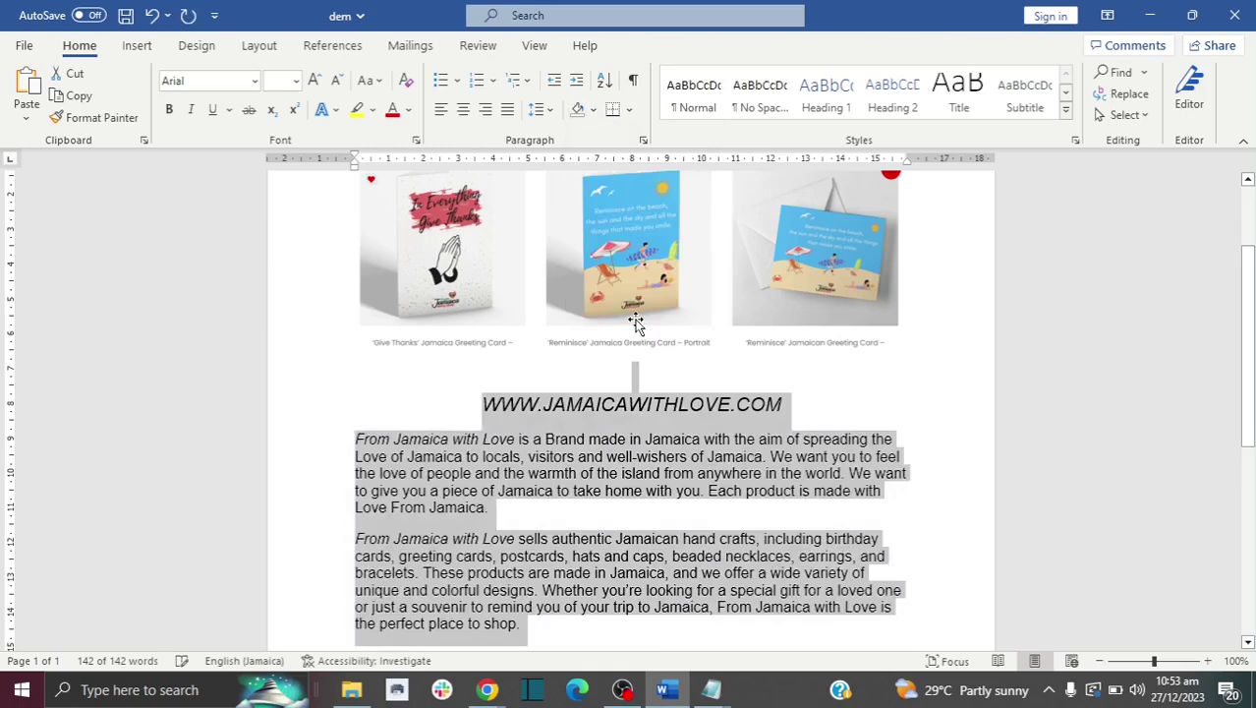
pyautogui.click(701, 469)
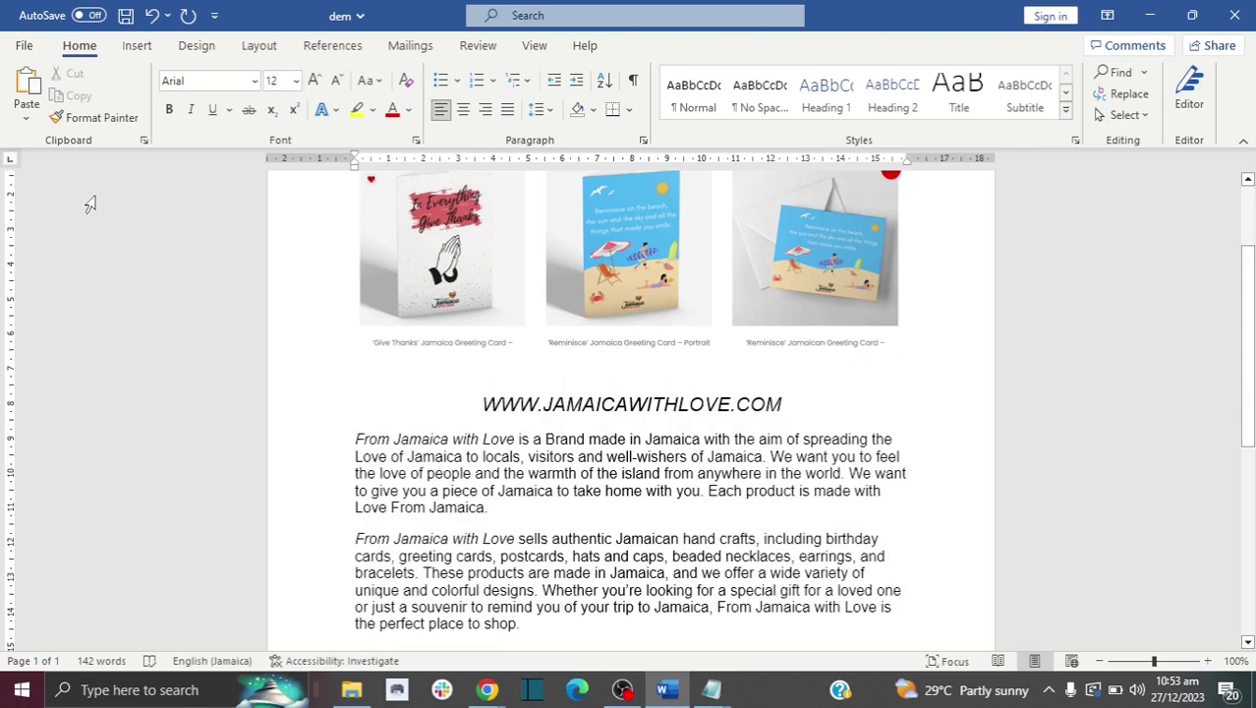
pyautogui.click(152, 17)
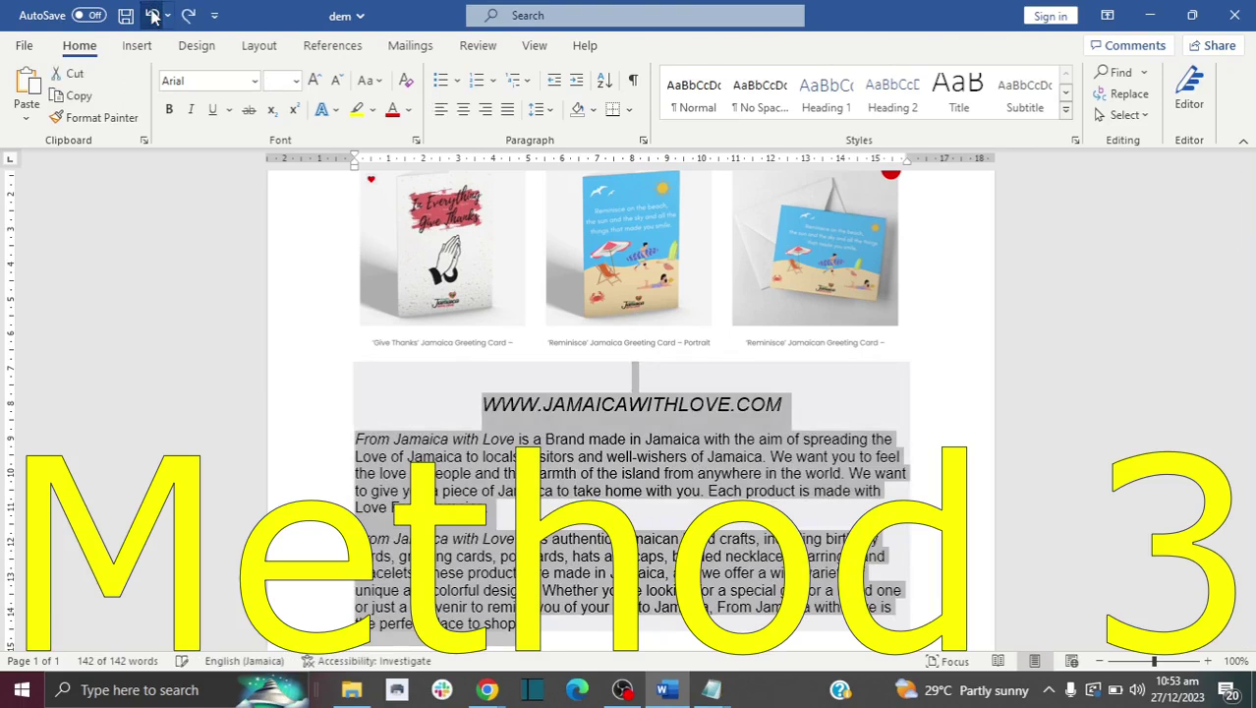
# Undo twice to bring back the grey shading and centred heading
pyautogui.click(153, 17)
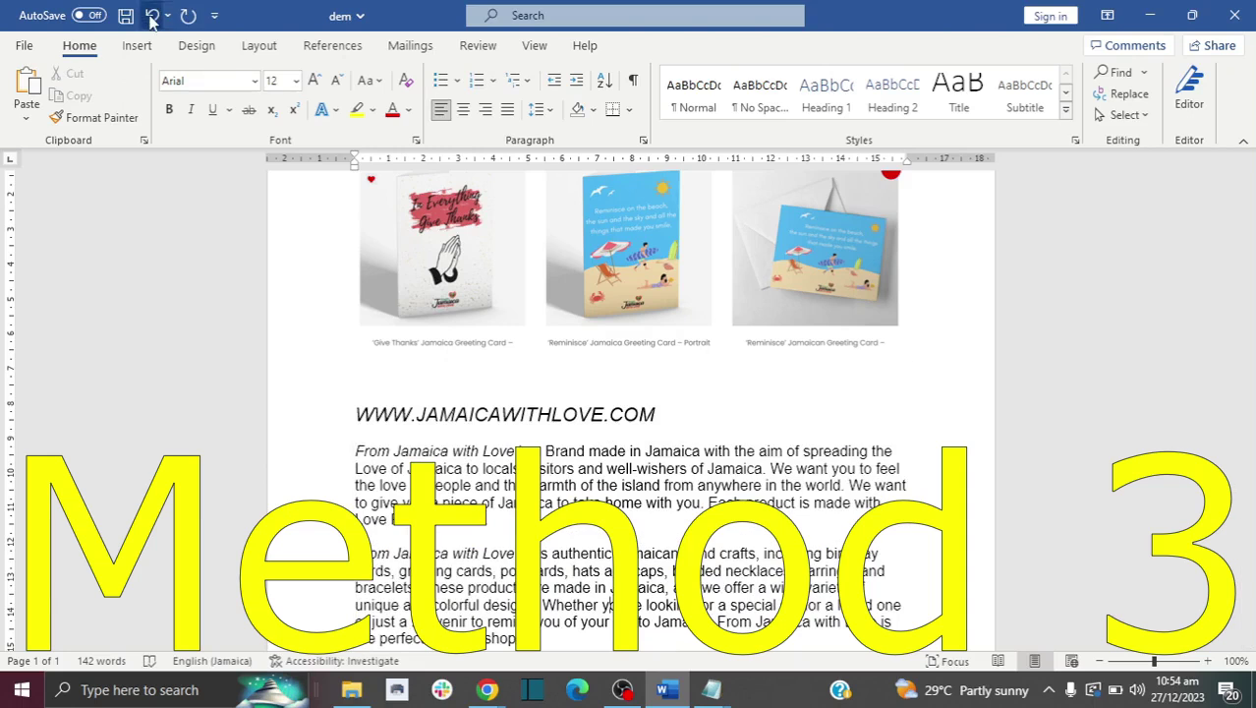
pyautogui.click(152, 17)
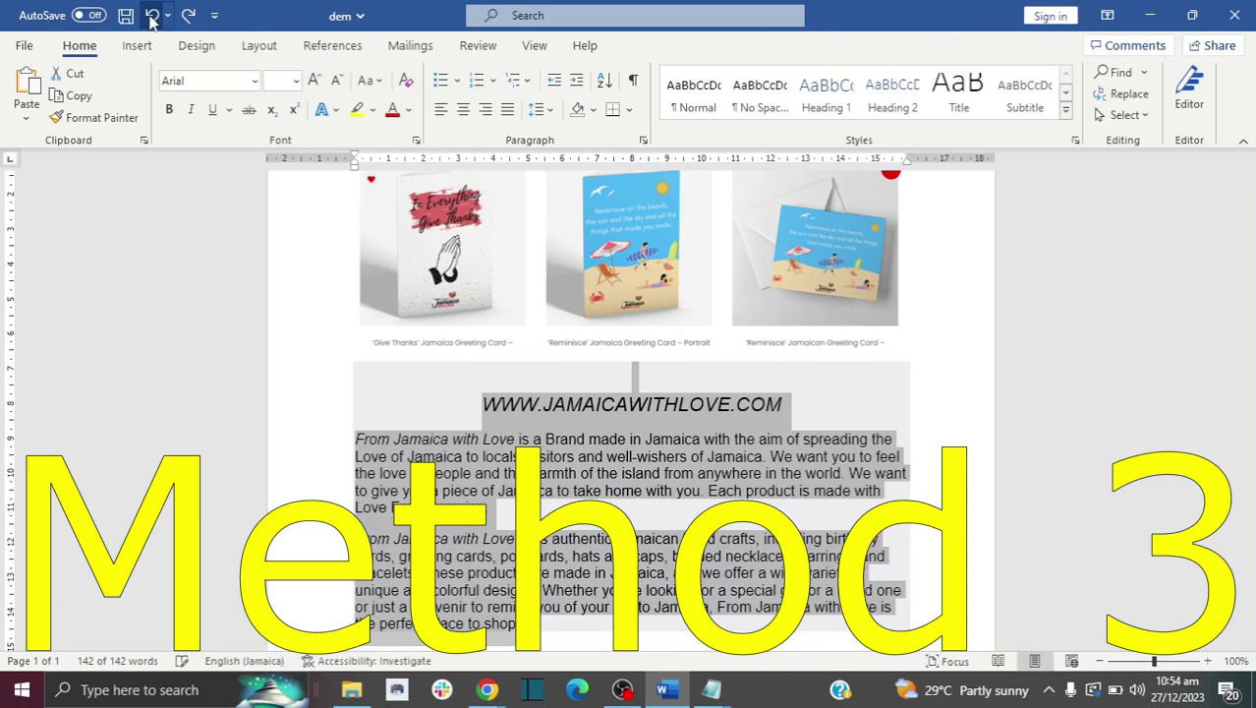
pyautogui.click(395, 390)
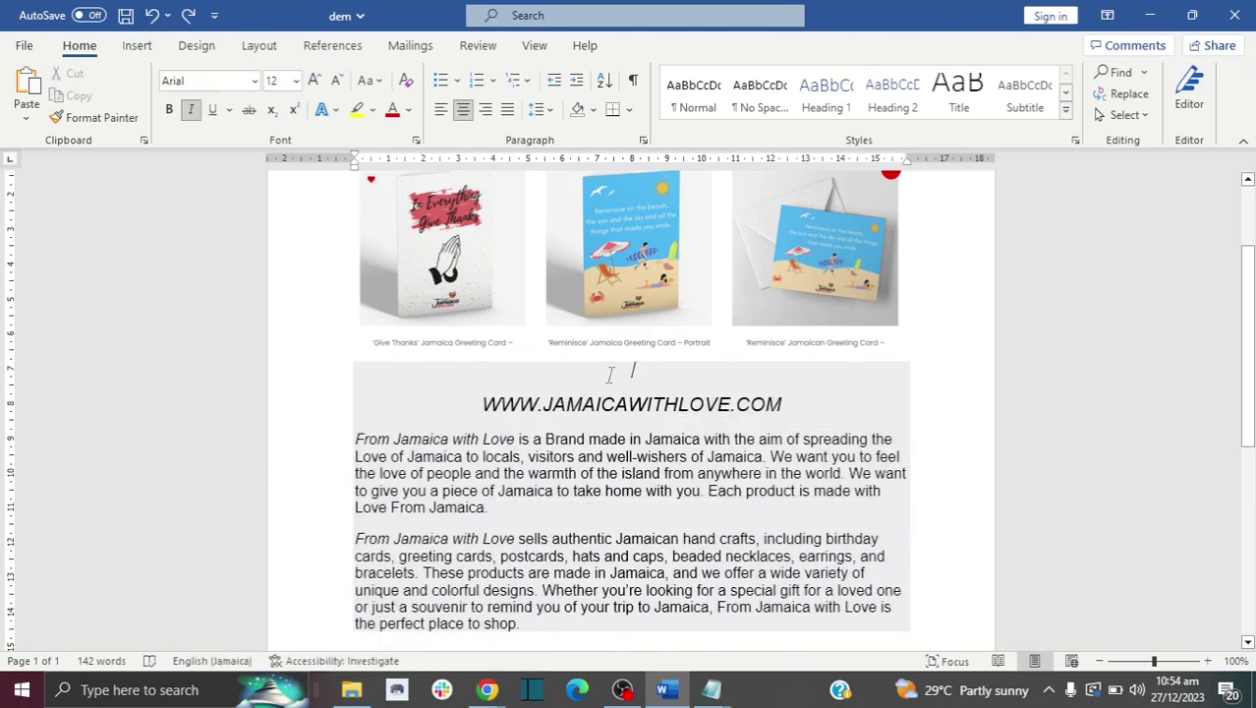
# Select all the pasted text down to 'shop.' and apply Clear All Formatting
pyautogui.moveTo(623, 371); pyautogui.dragTo(626, 645)
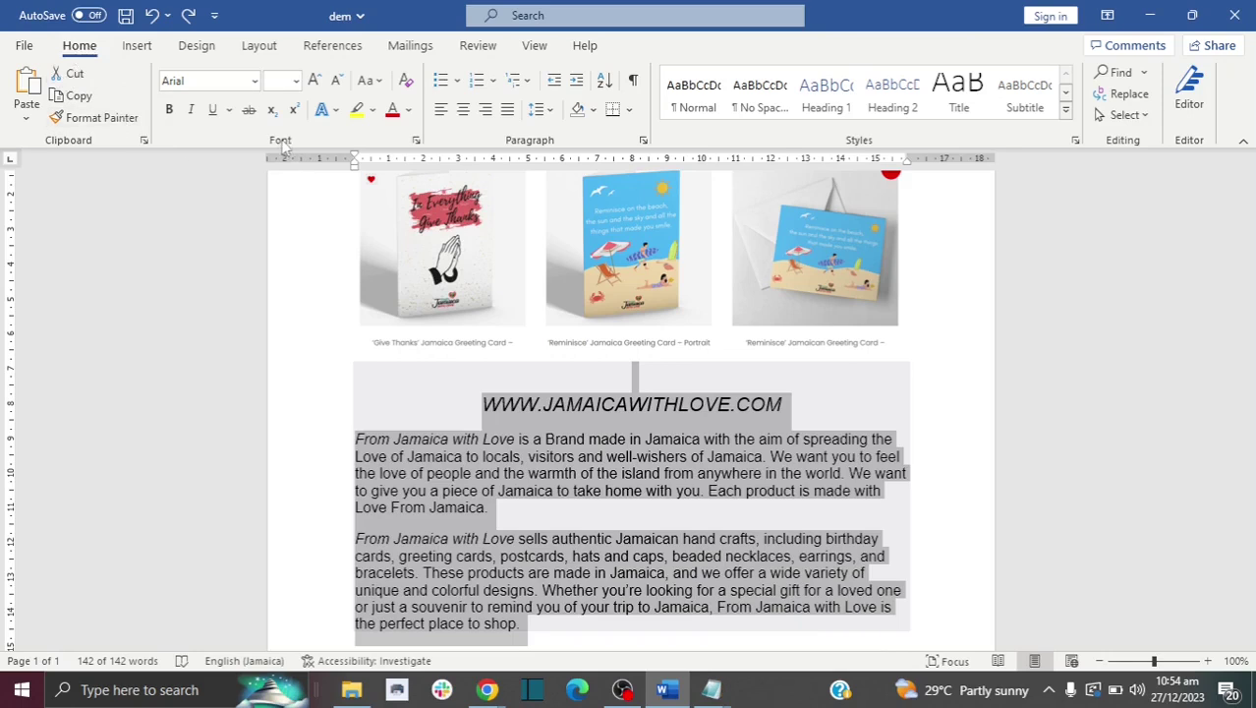
pyautogui.click(408, 84)
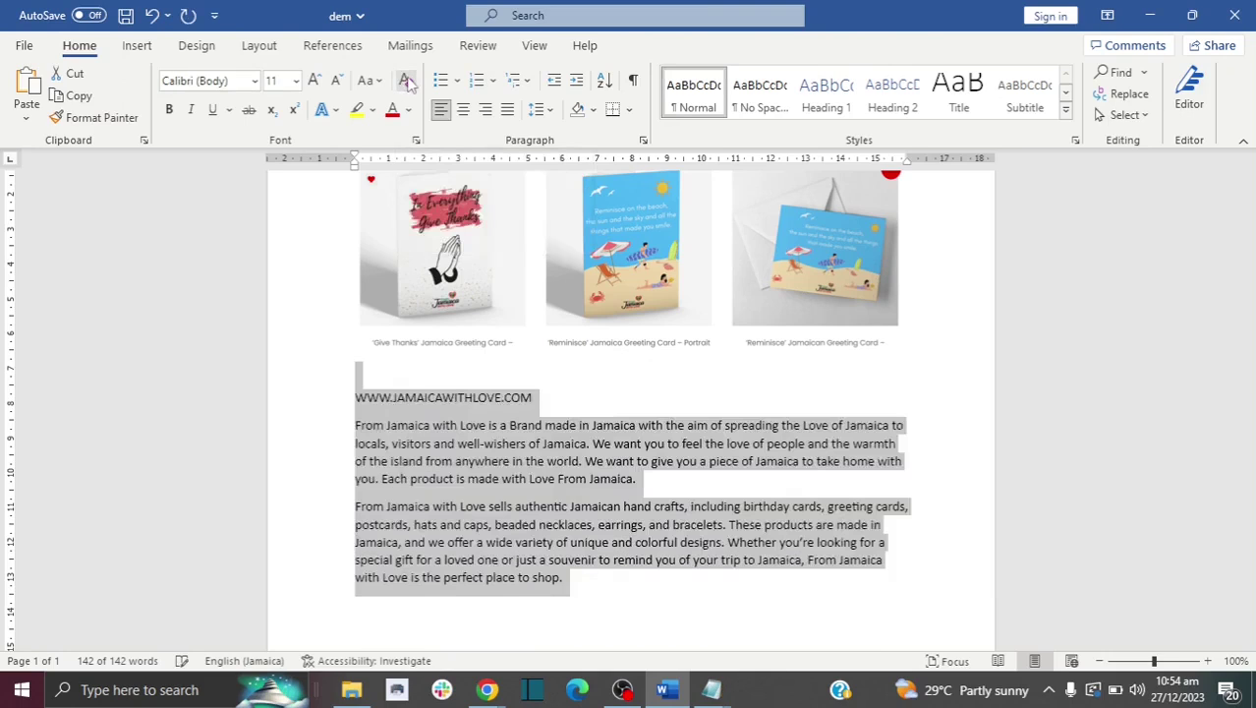
pyautogui.click(444, 449)
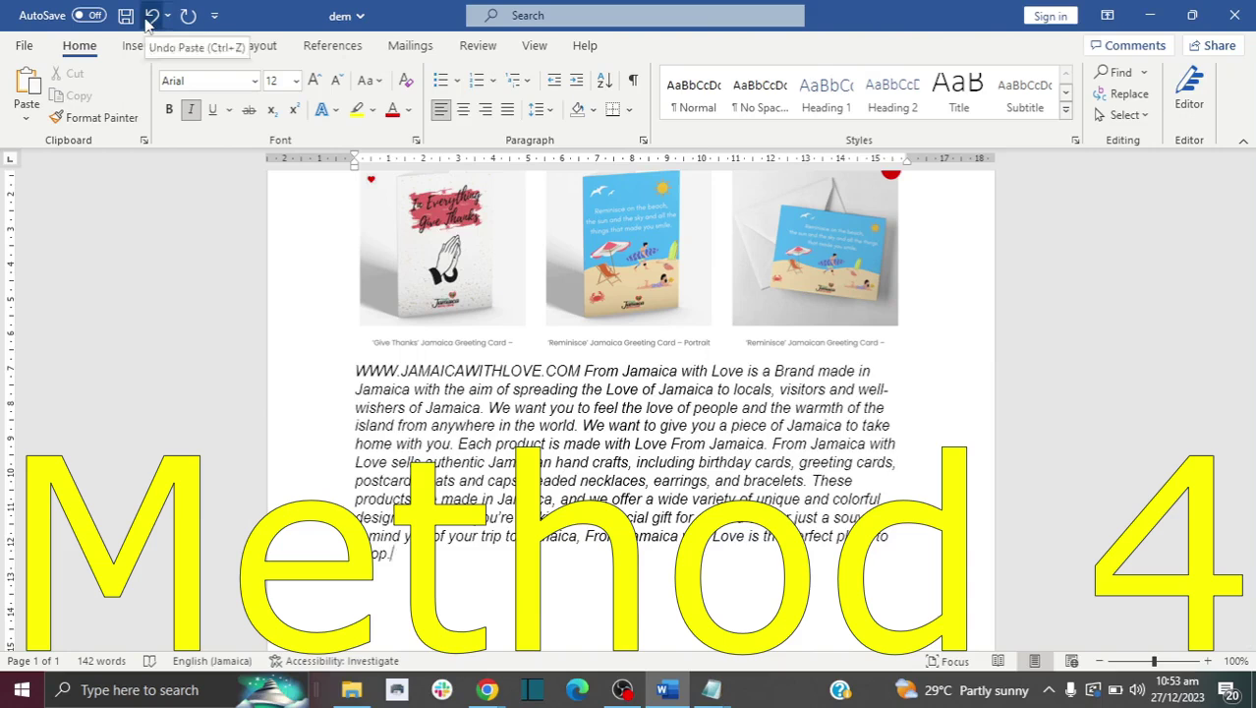
# Undo the plain-text change and reselect the shaded text block down to 'shop.'
pyautogui.click(151, 15)
pyautogui.click(501, 386)
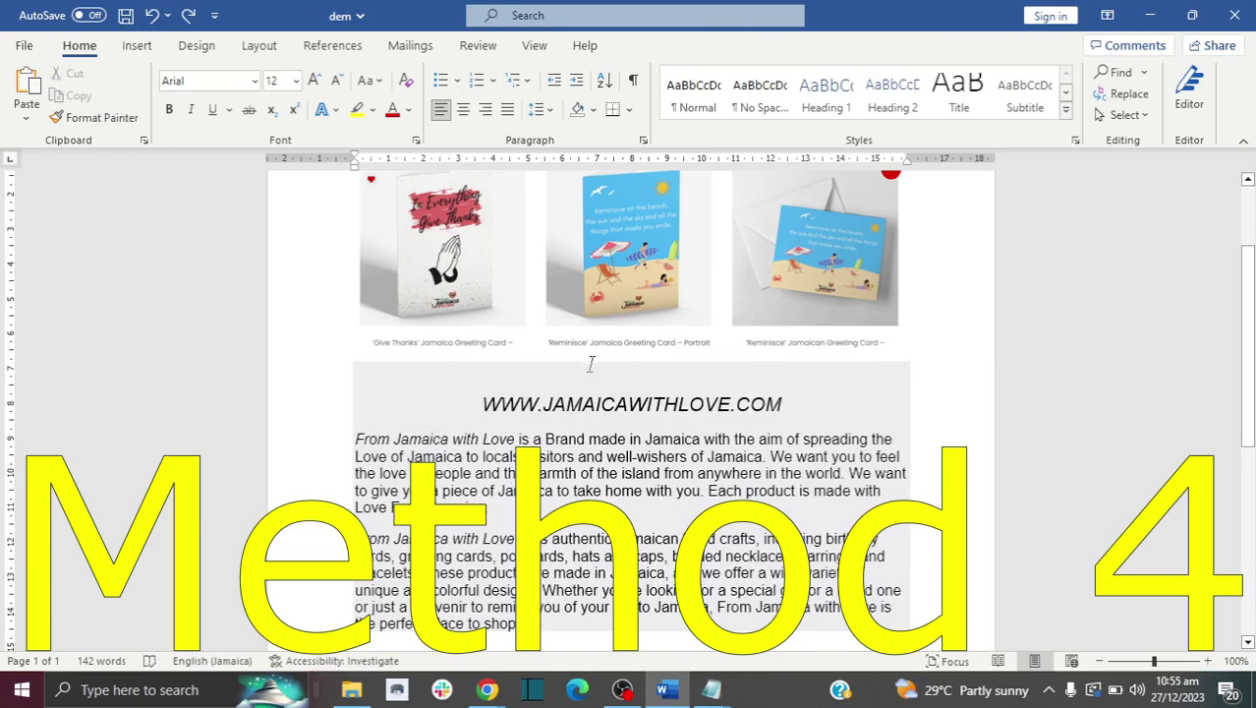
pyautogui.moveTo(591, 360)
pyautogui.mouseDown()
pyautogui.moveTo(610, 418)
pyautogui.moveTo(614, 638)
pyautogui.mouseUp()
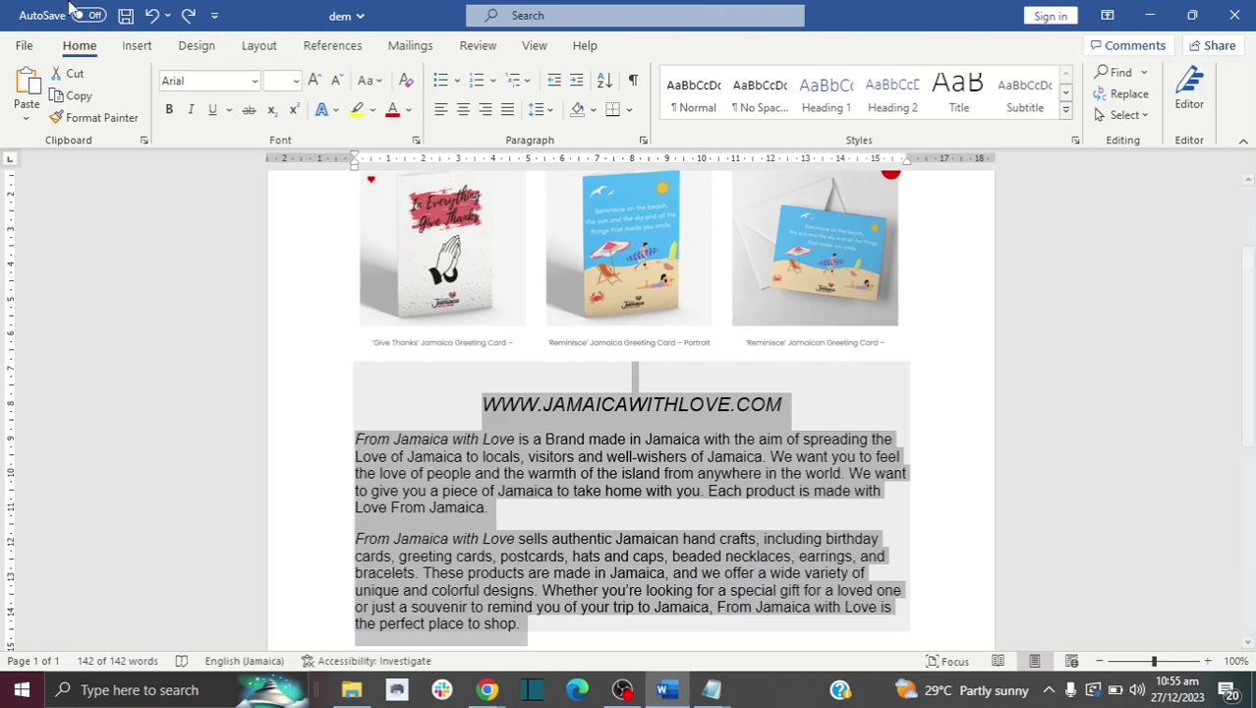
# In Borders and Shading, set the Fill to No Color applied to Paragraph and confirm
pyautogui.click(199, 47)
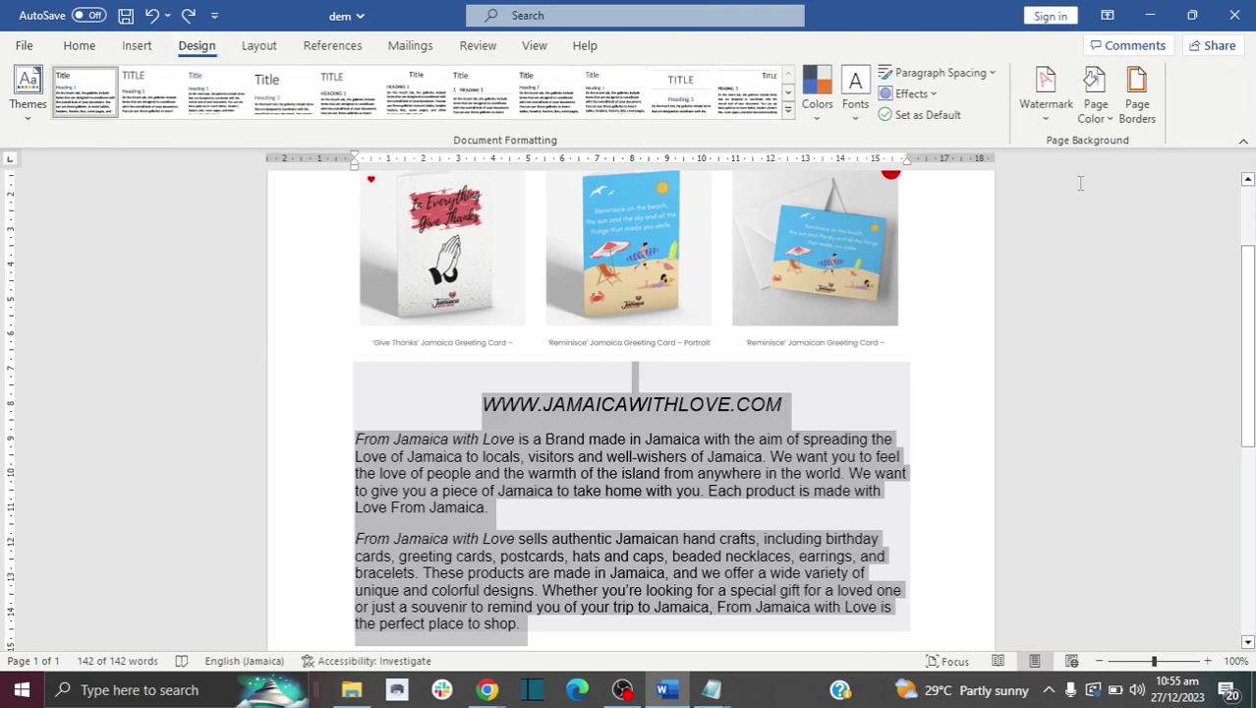
pyautogui.click(1137, 108)
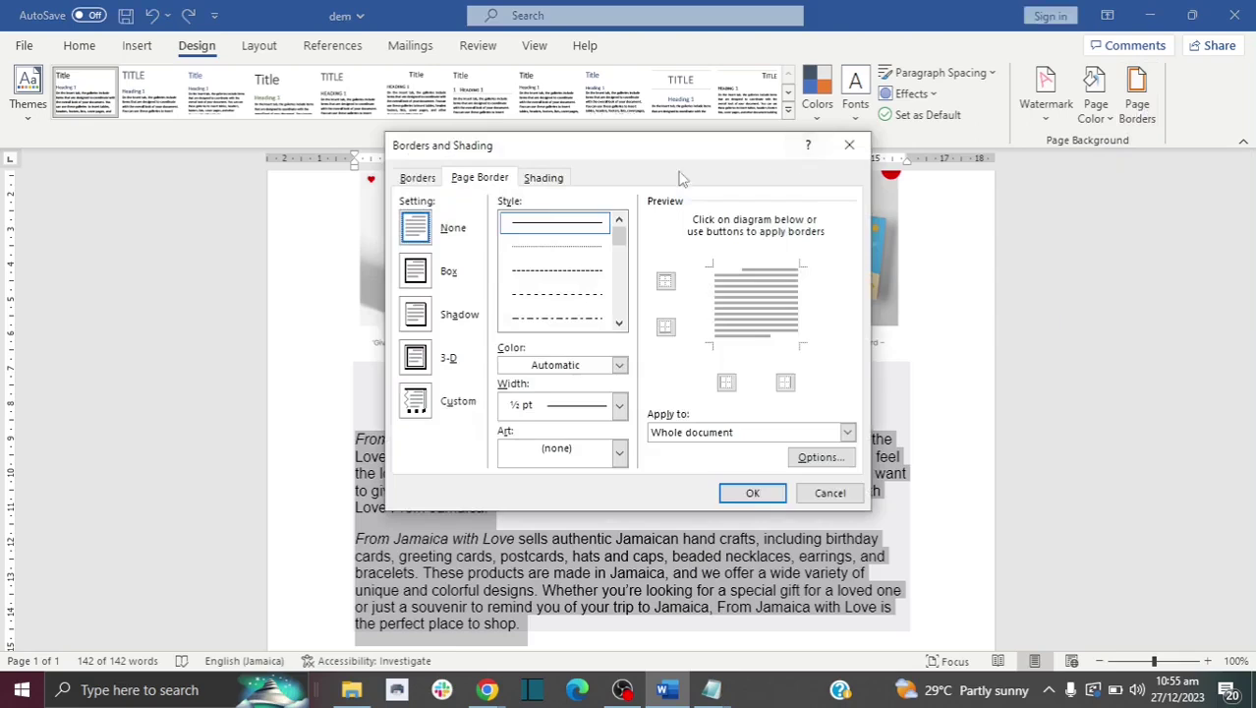
pyautogui.click(550, 181)
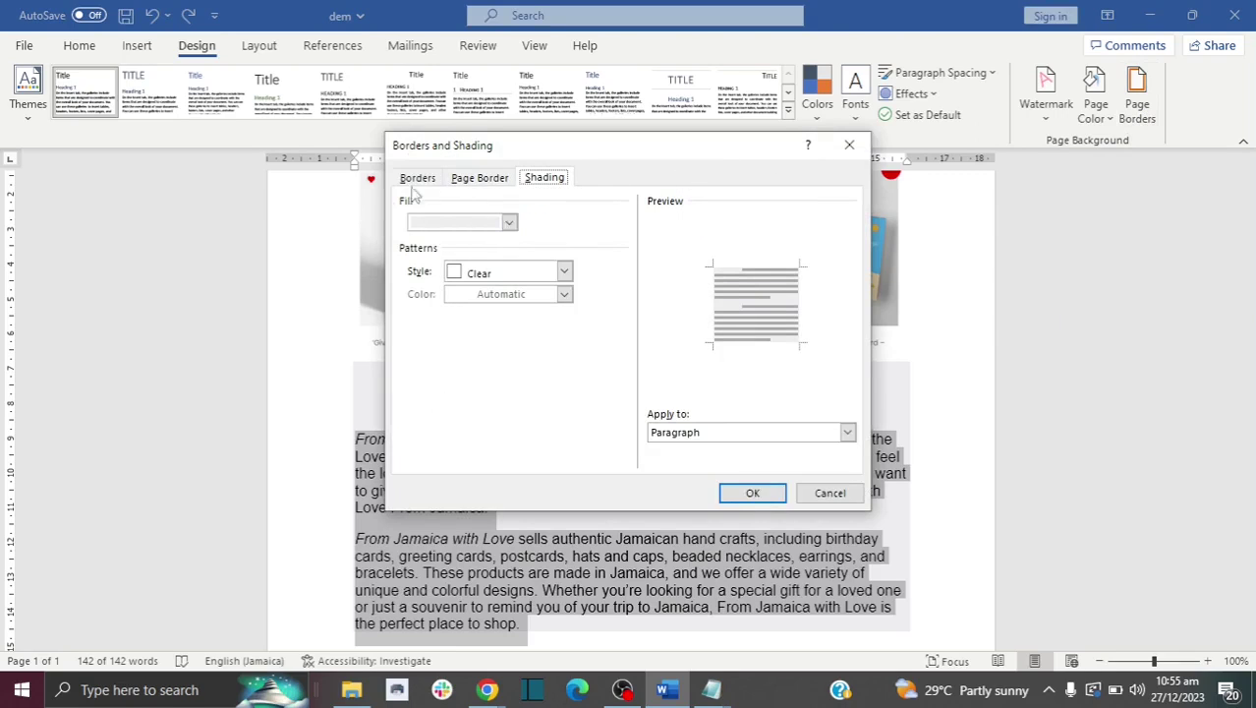
pyautogui.click(510, 223)
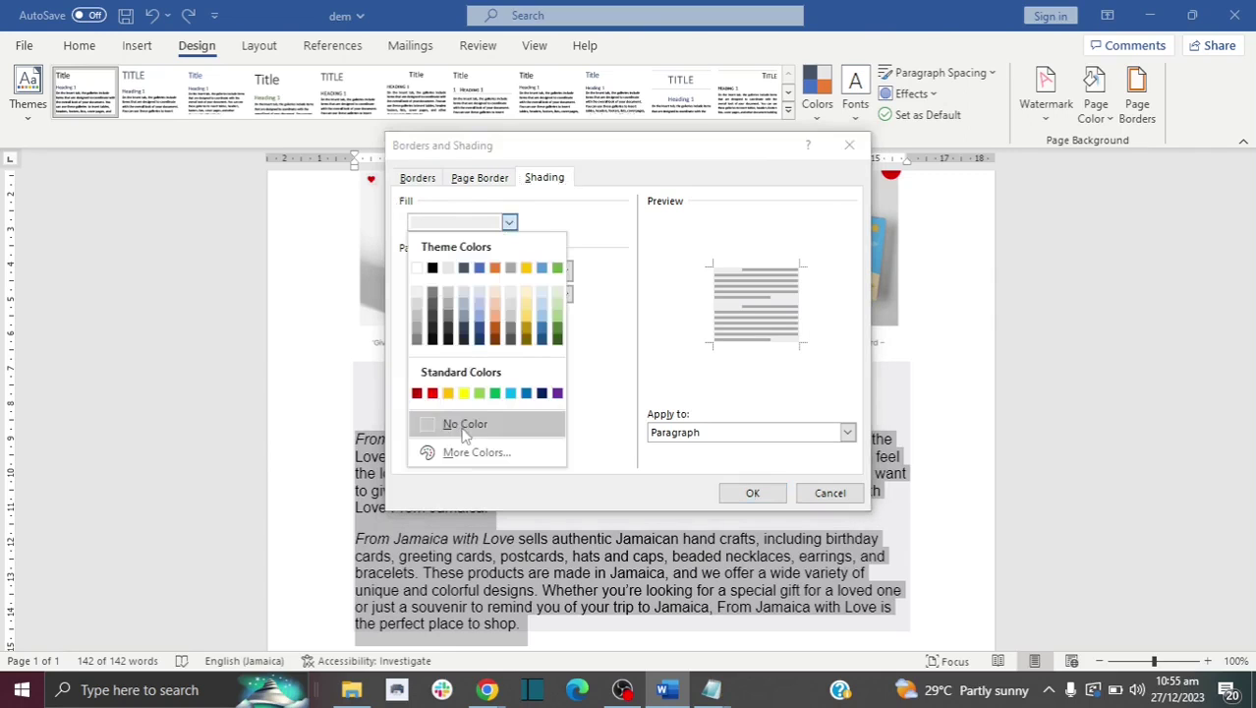
pyautogui.click(464, 424)
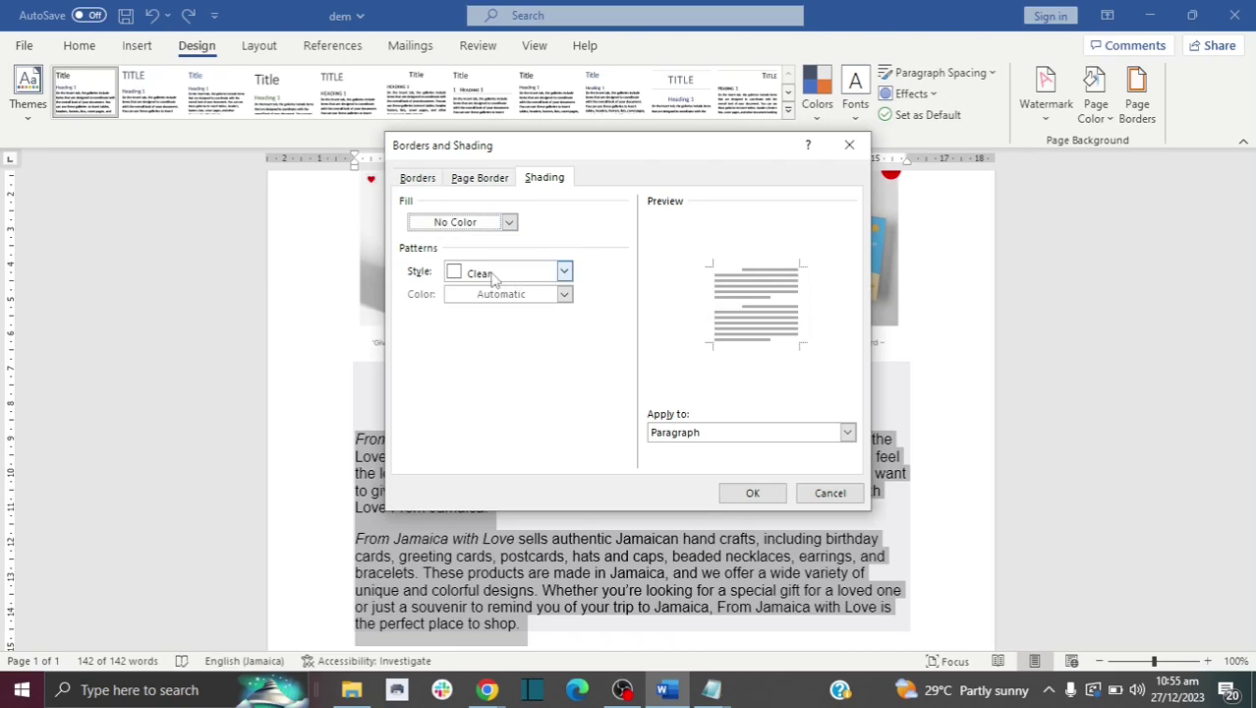
pyautogui.click(730, 435)
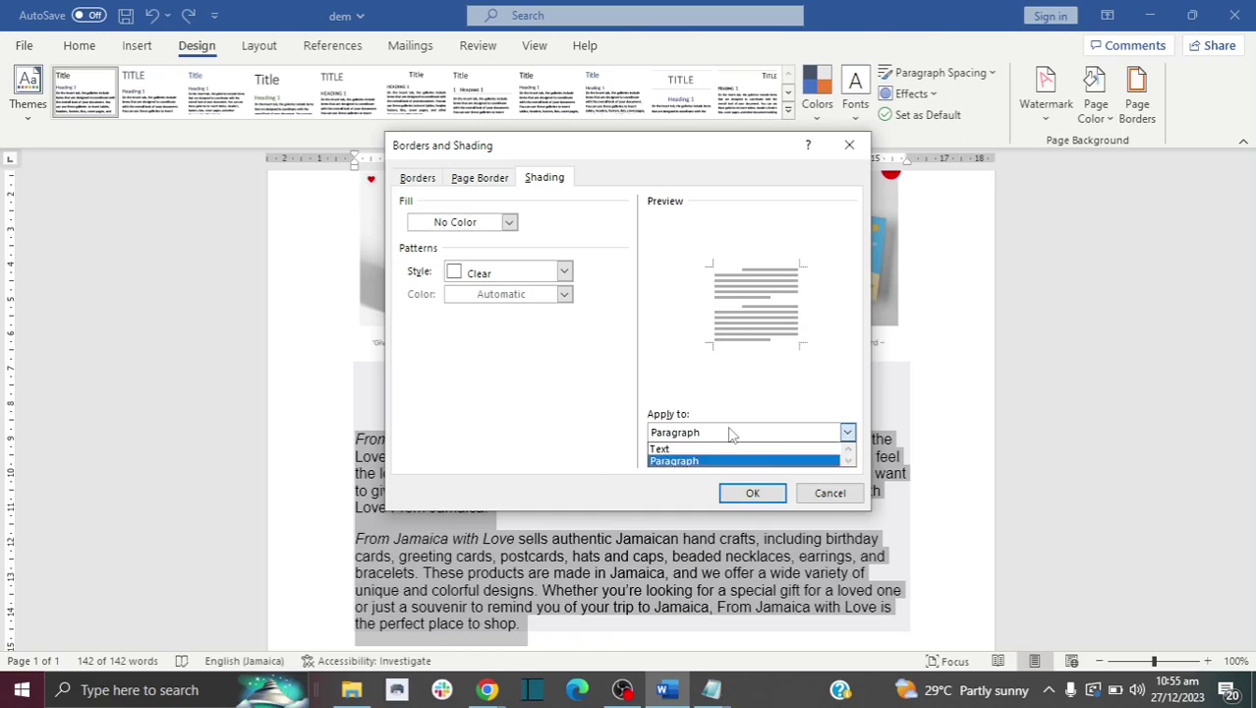
pyautogui.click(668, 462)
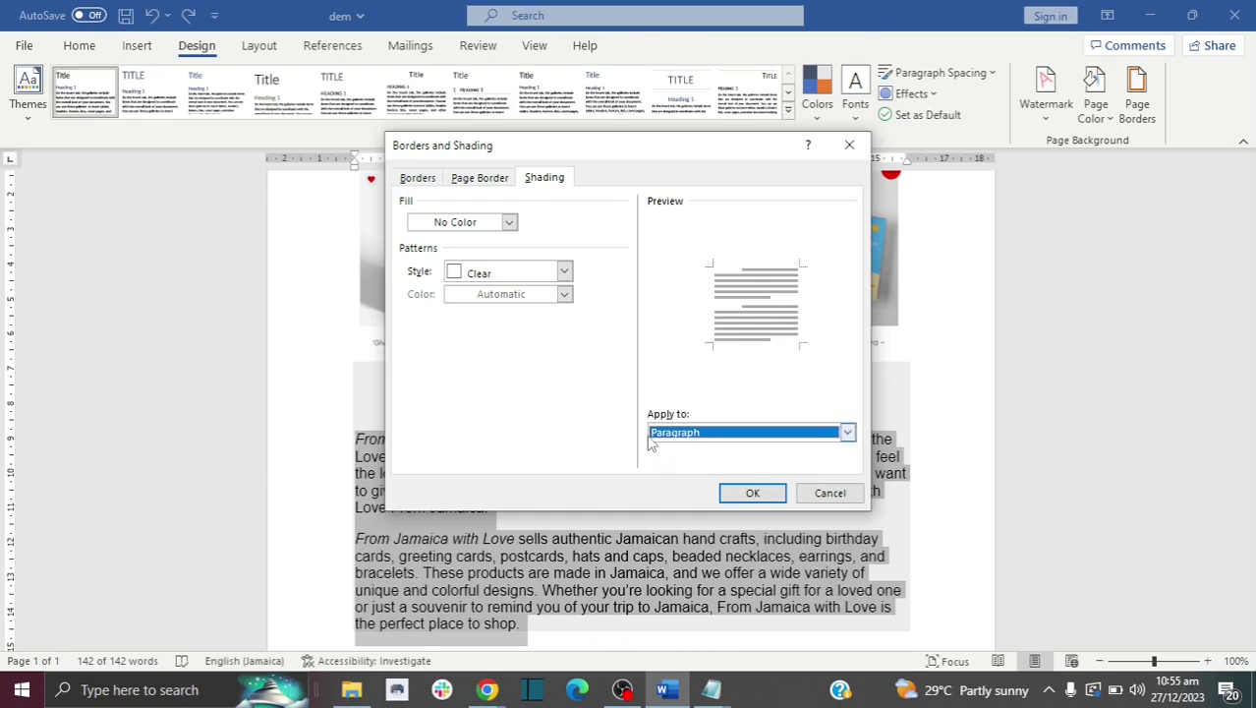
pyautogui.click(651, 437)
pyautogui.click(668, 462)
pyautogui.click(752, 493)
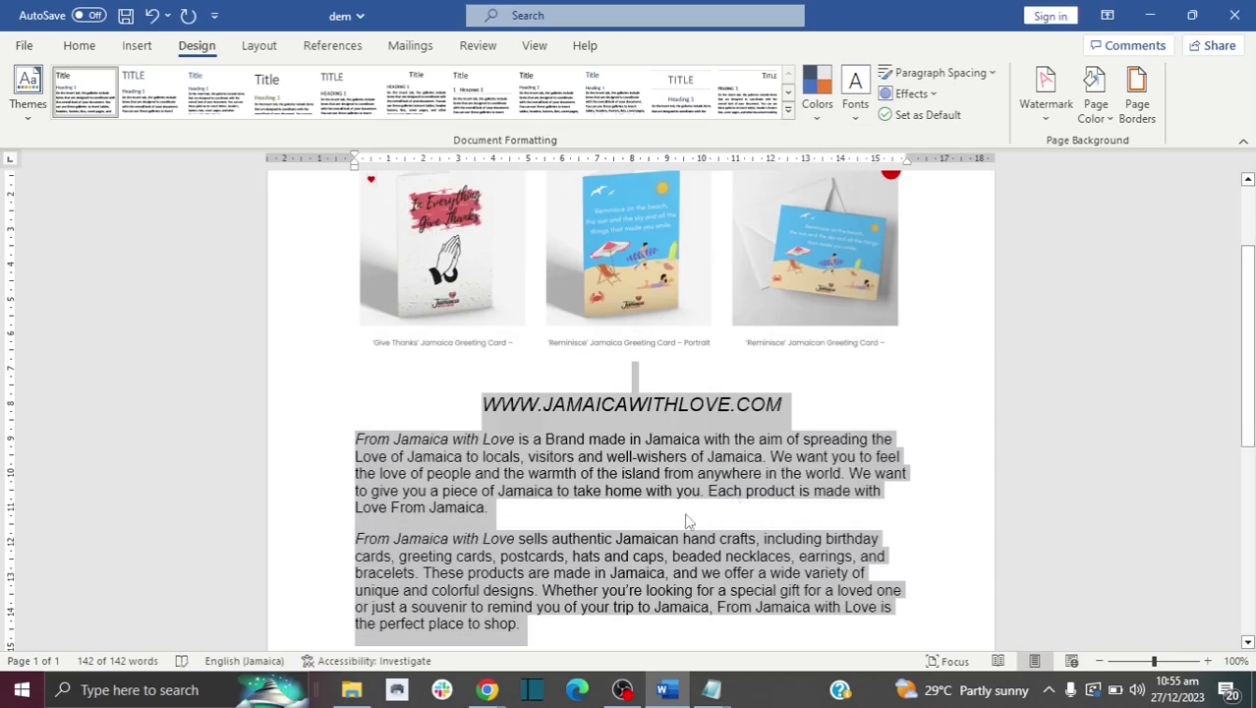
pyautogui.click(684, 512)
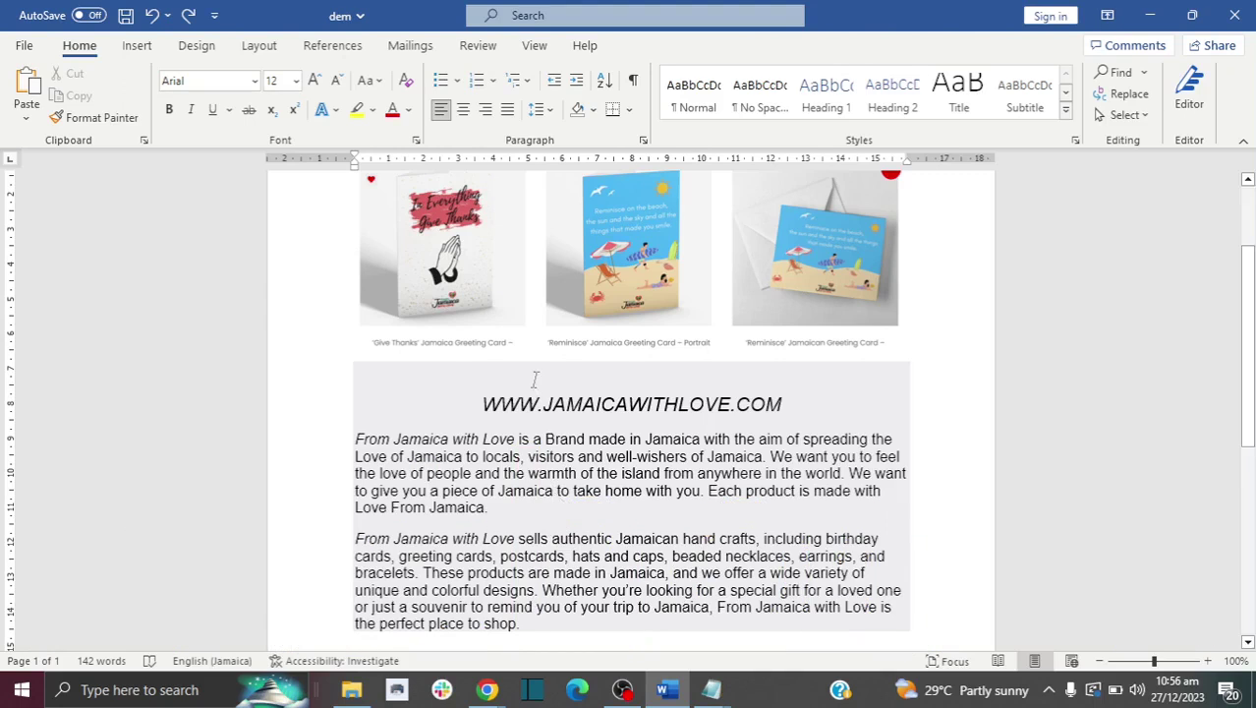
pyautogui.moveTo(533, 381); pyautogui.dragTo(577, 641)
pyautogui.hotkey('ctrl', 'c')
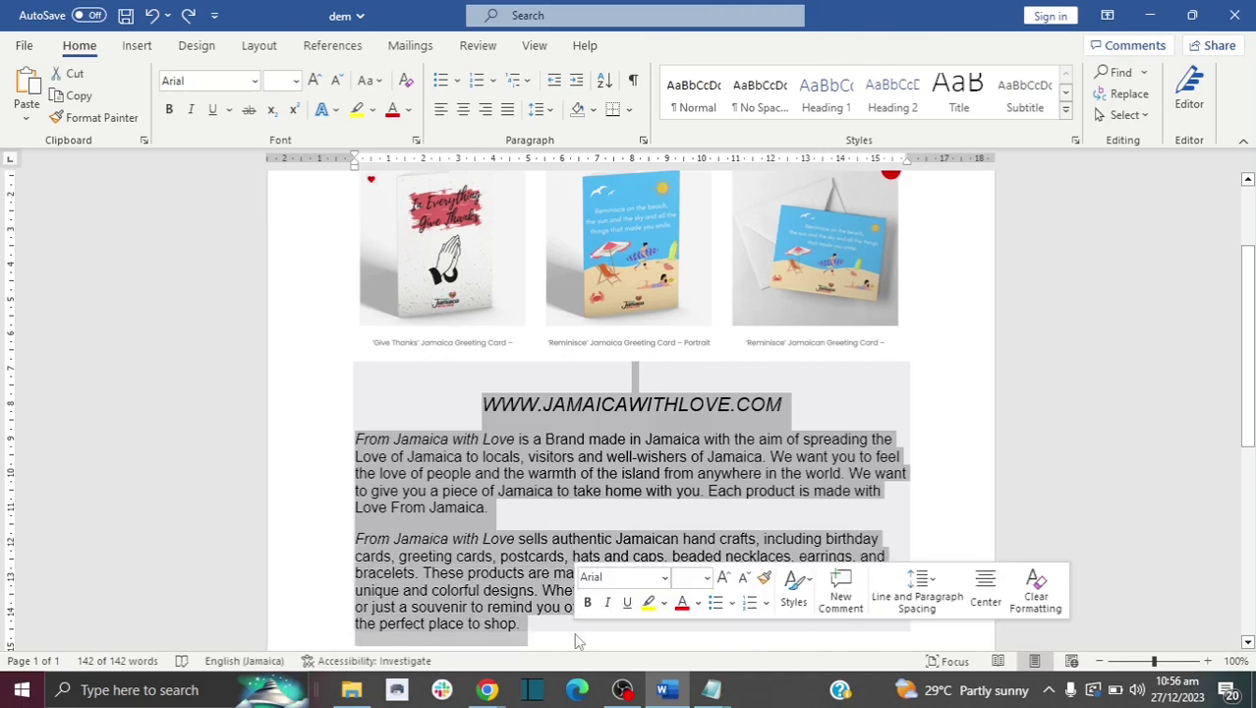
pyautogui.hotkey('ctrl', 'l')
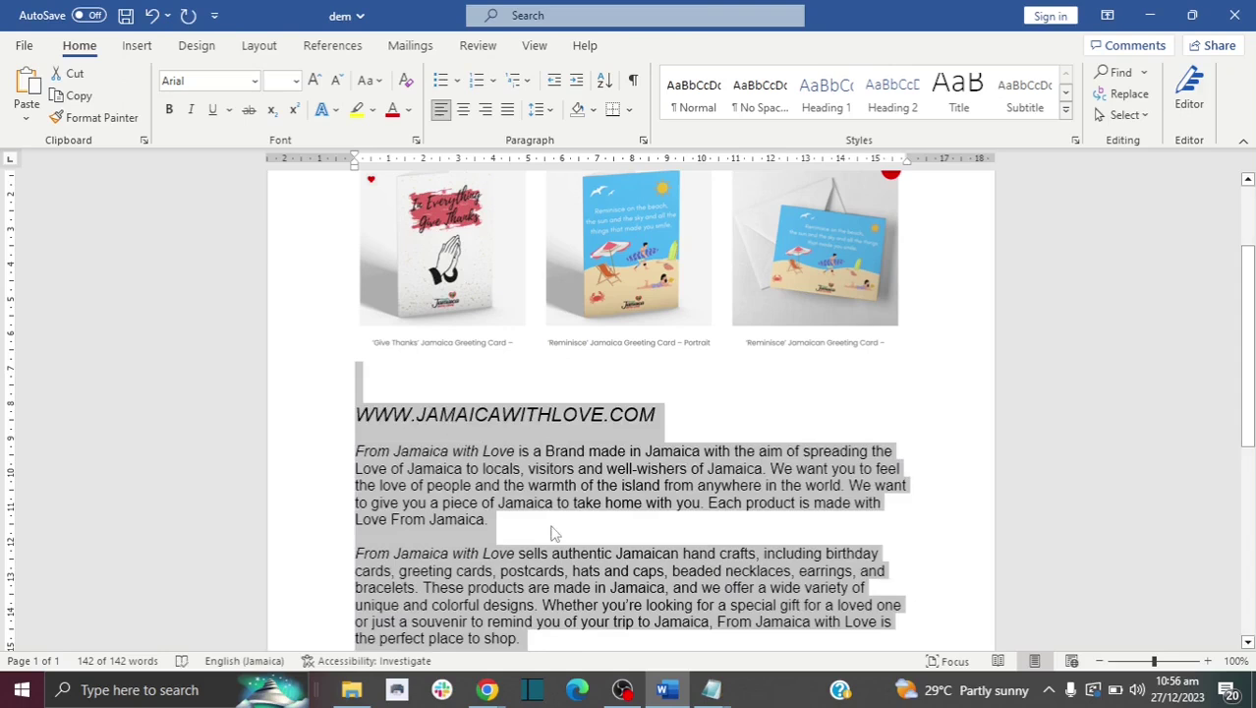
pyautogui.click(552, 533)
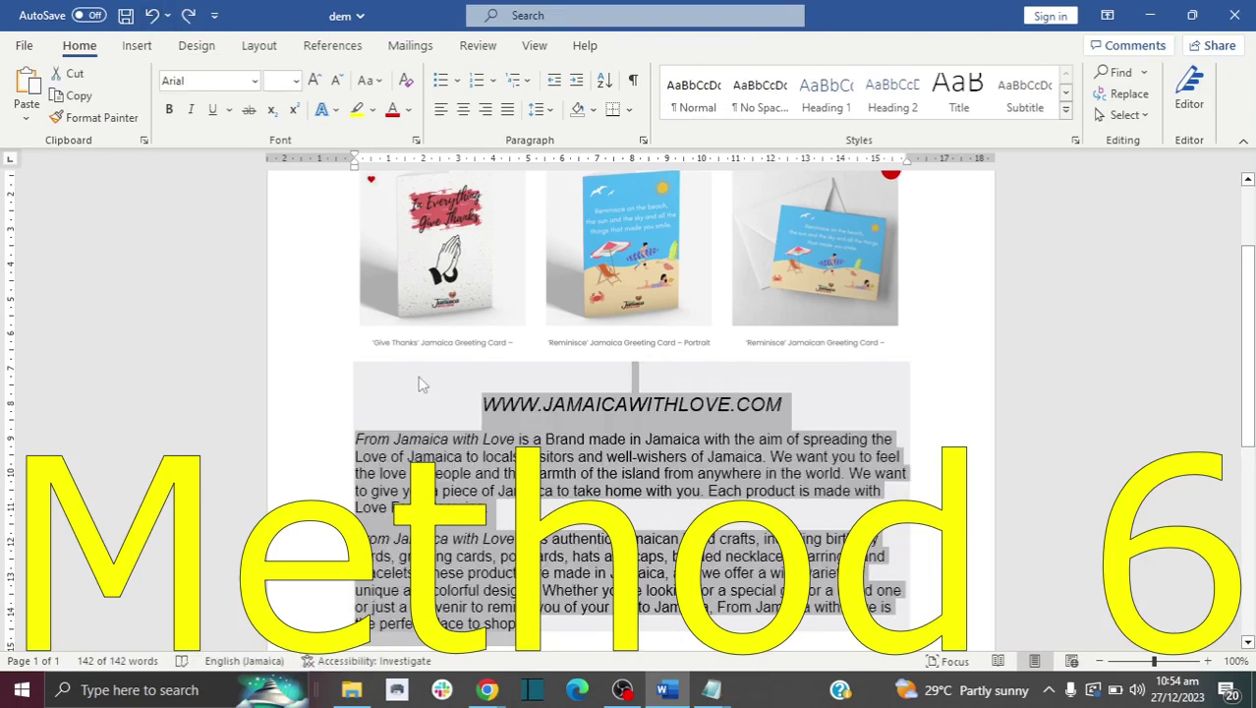
pyautogui.click(421, 384)
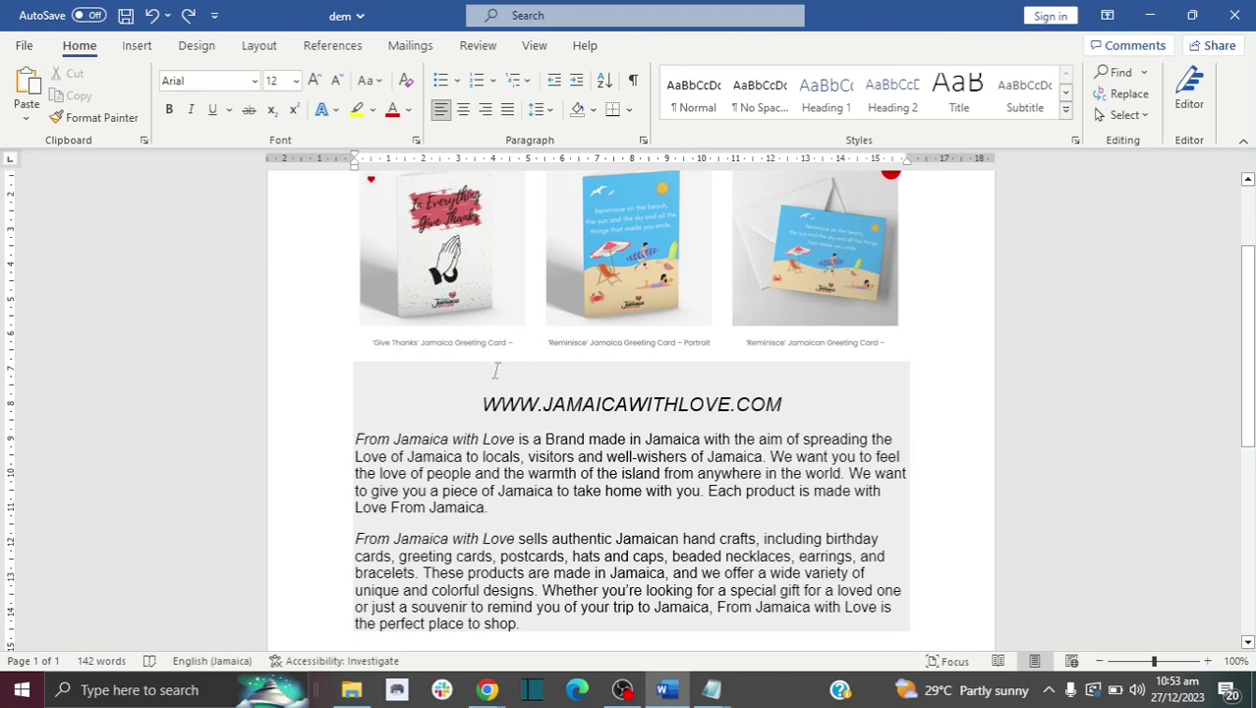
pyautogui.moveTo(491, 385); pyautogui.dragTo(541, 620)
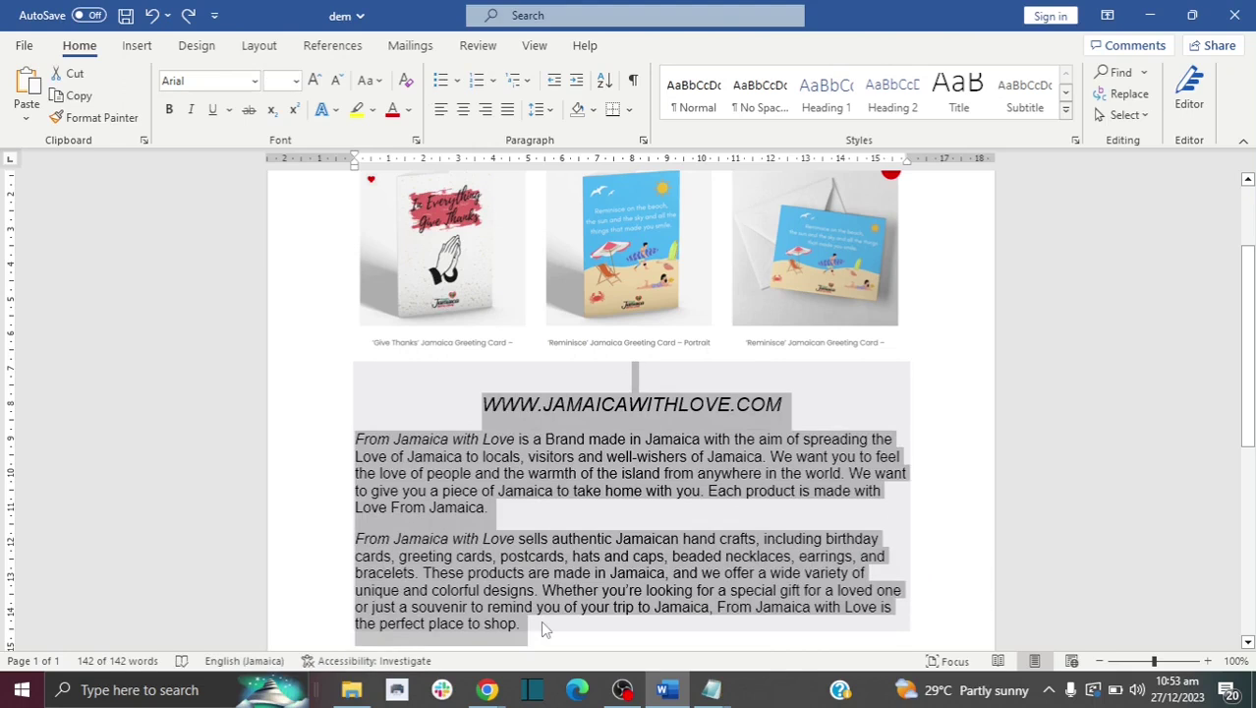
# Paste the copied text into Chrome's address bar as plain text, select it all, and return to Word
pyautogui.moveTo(488, 692)
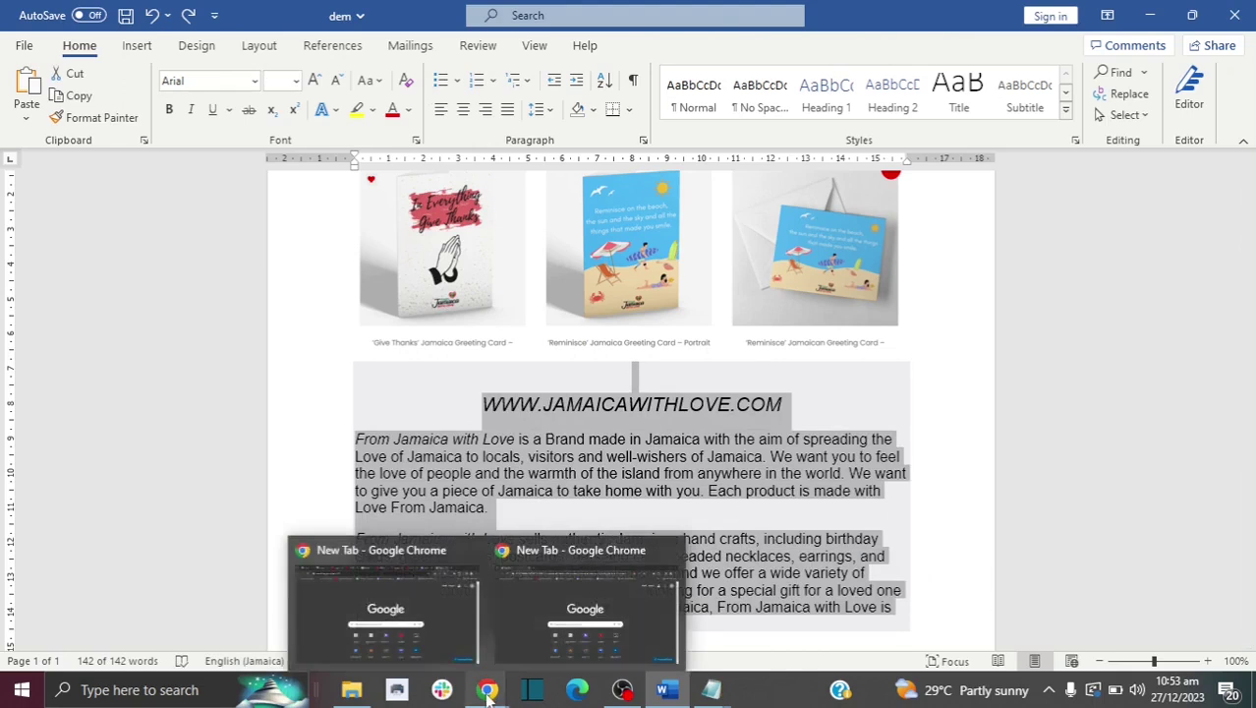
pyautogui.click(448, 612)
pyautogui.click(786, 54)
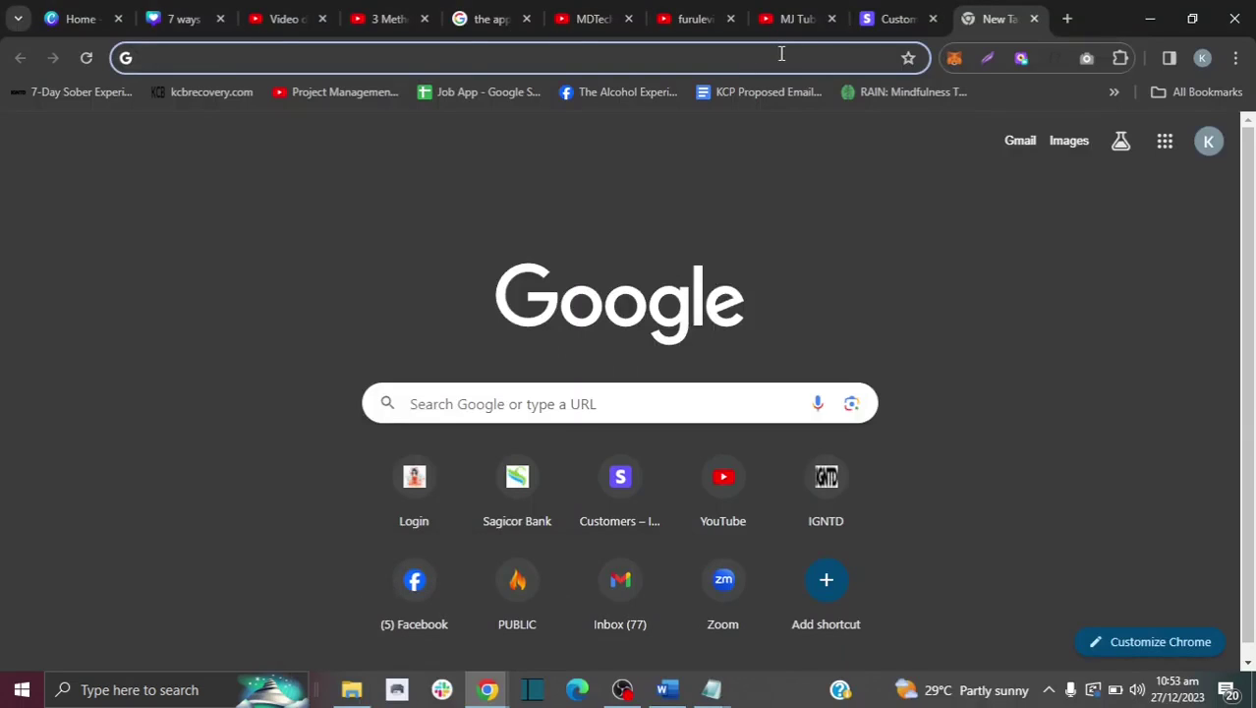
pyautogui.hotkey('ctrl', 'v')
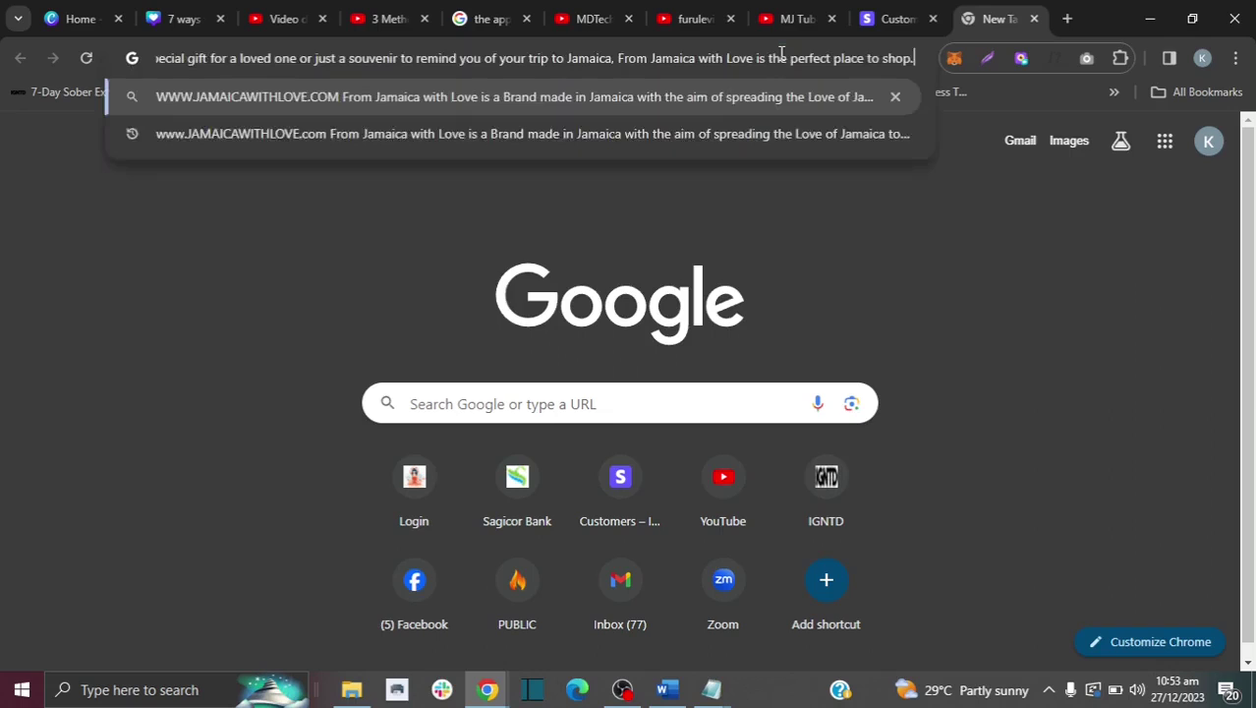
pyautogui.hotkey('ctrl', 'a')
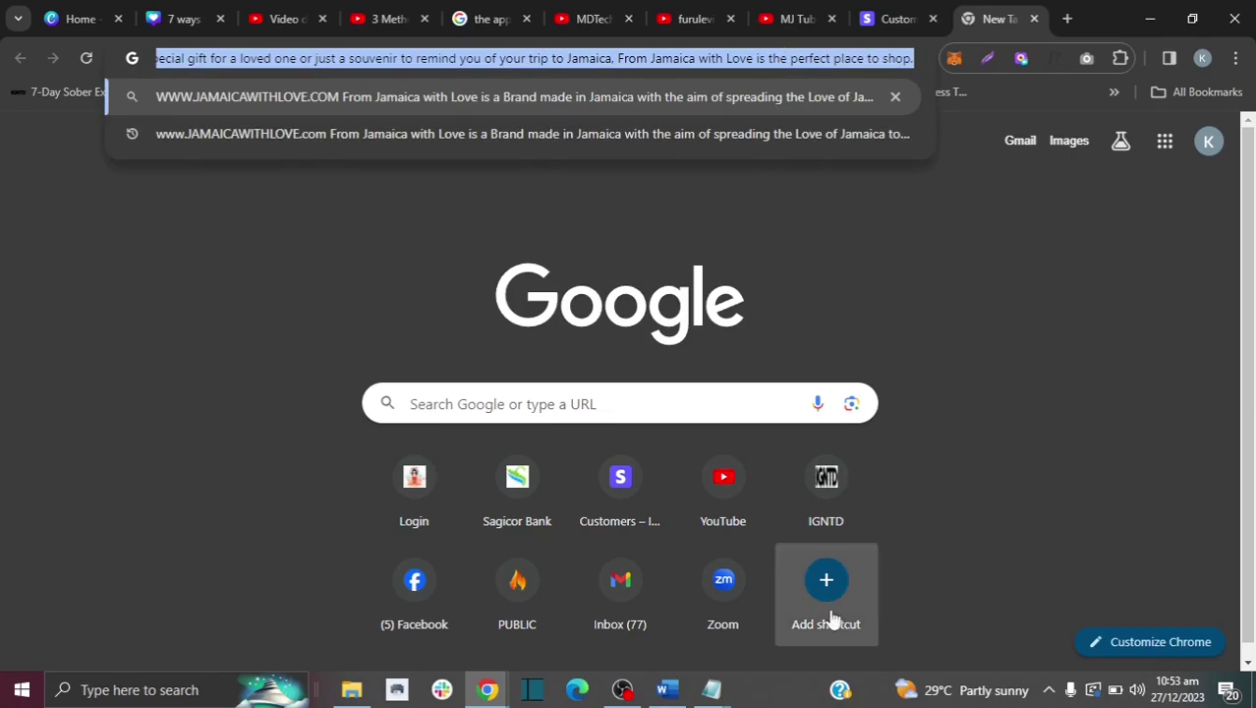
pyautogui.click(668, 689)
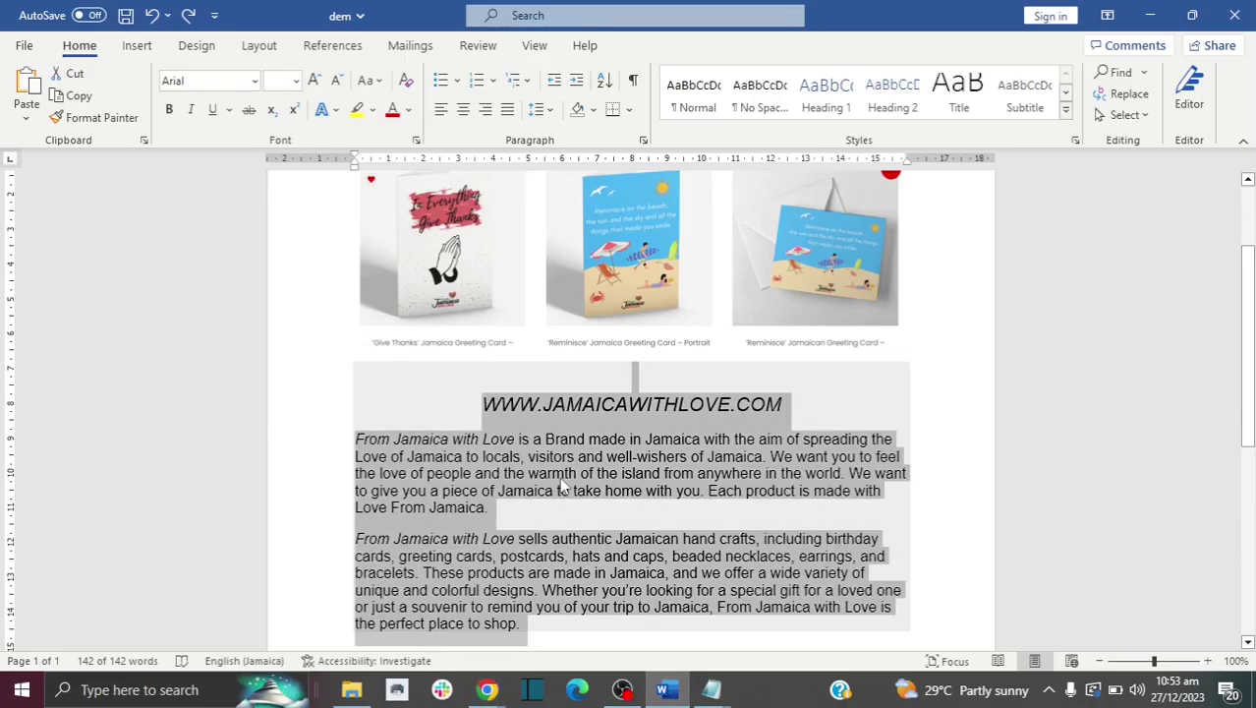
# Paste the plain-text version with Ctrl+V over the selected shaded block
pyautogui.hotkey('ctrl', 'v')
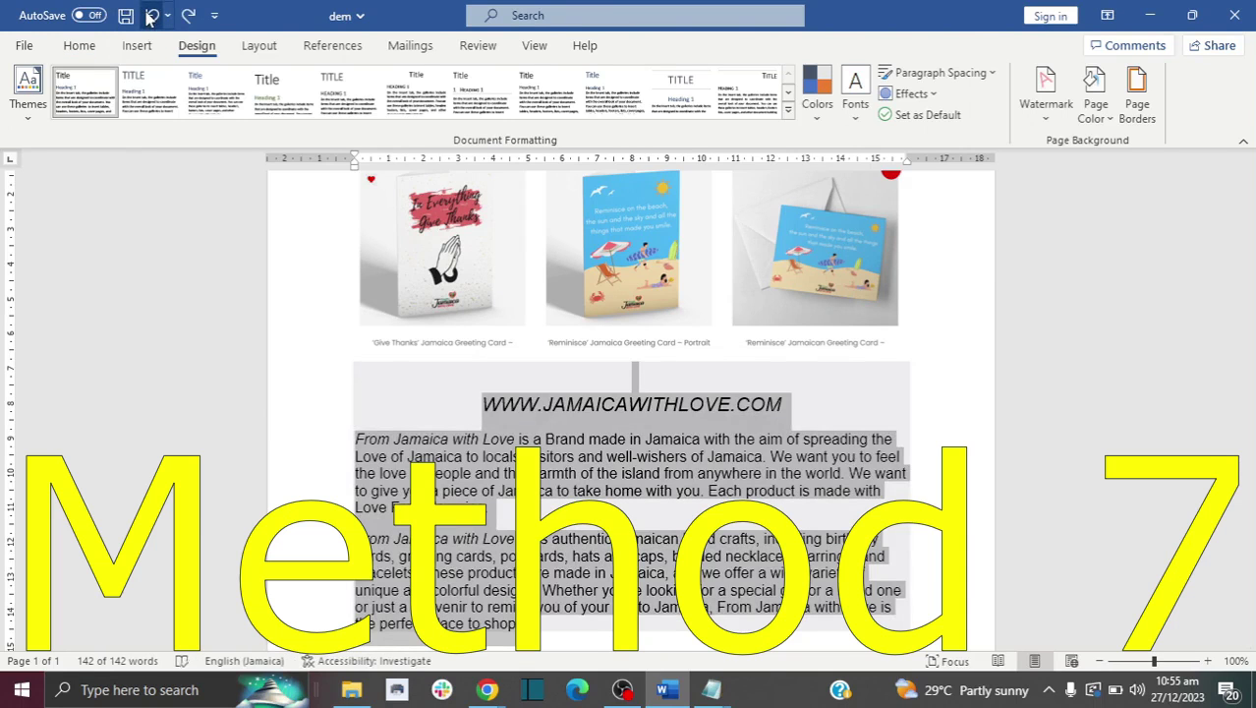
# On the Home tab, reselect the shaded heading and both brand paragraphs down to 'shop.'
pyautogui.click(80, 46)
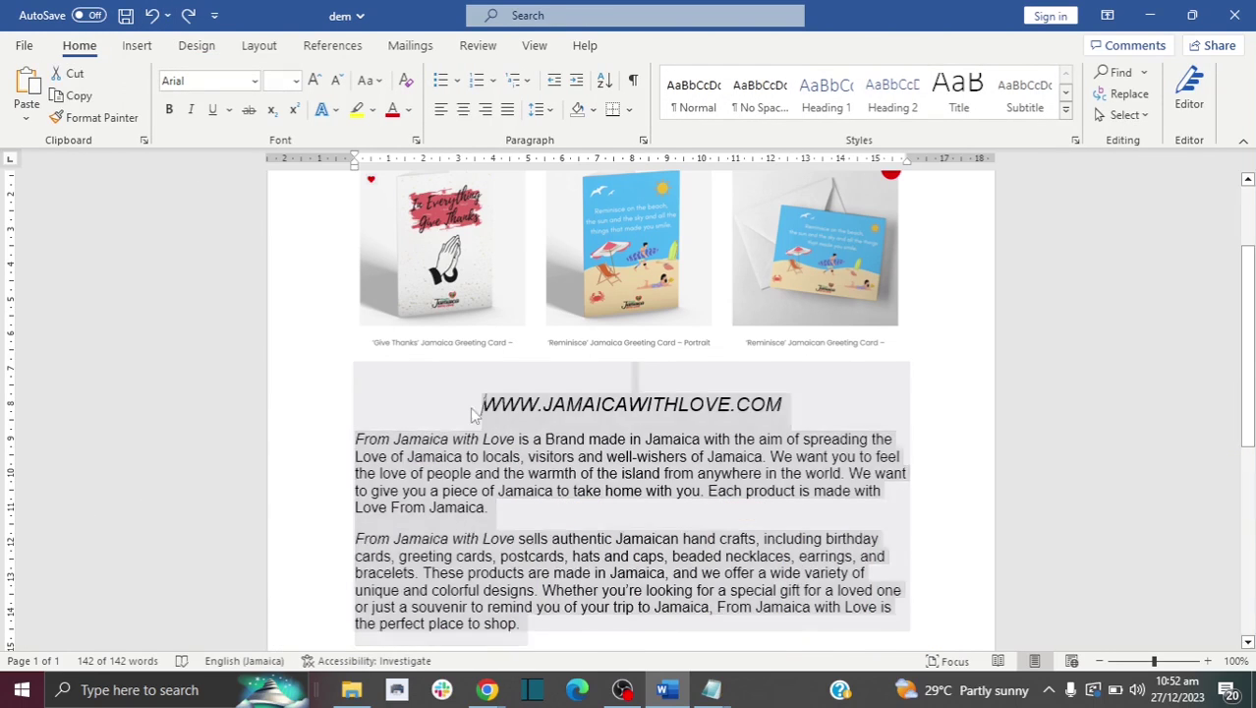
pyautogui.click(470, 413)
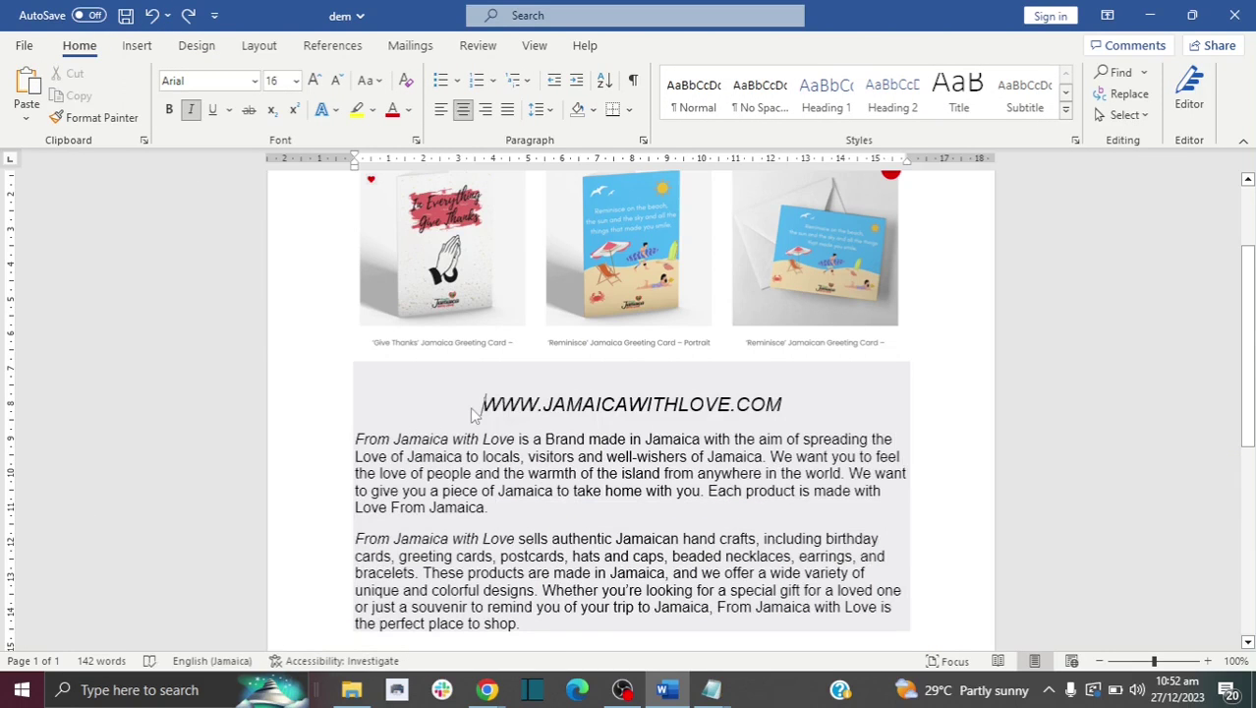
pyautogui.moveTo(565, 365); pyautogui.dragTo(566, 622)
pyautogui.hotkey('ctrl', 'c')
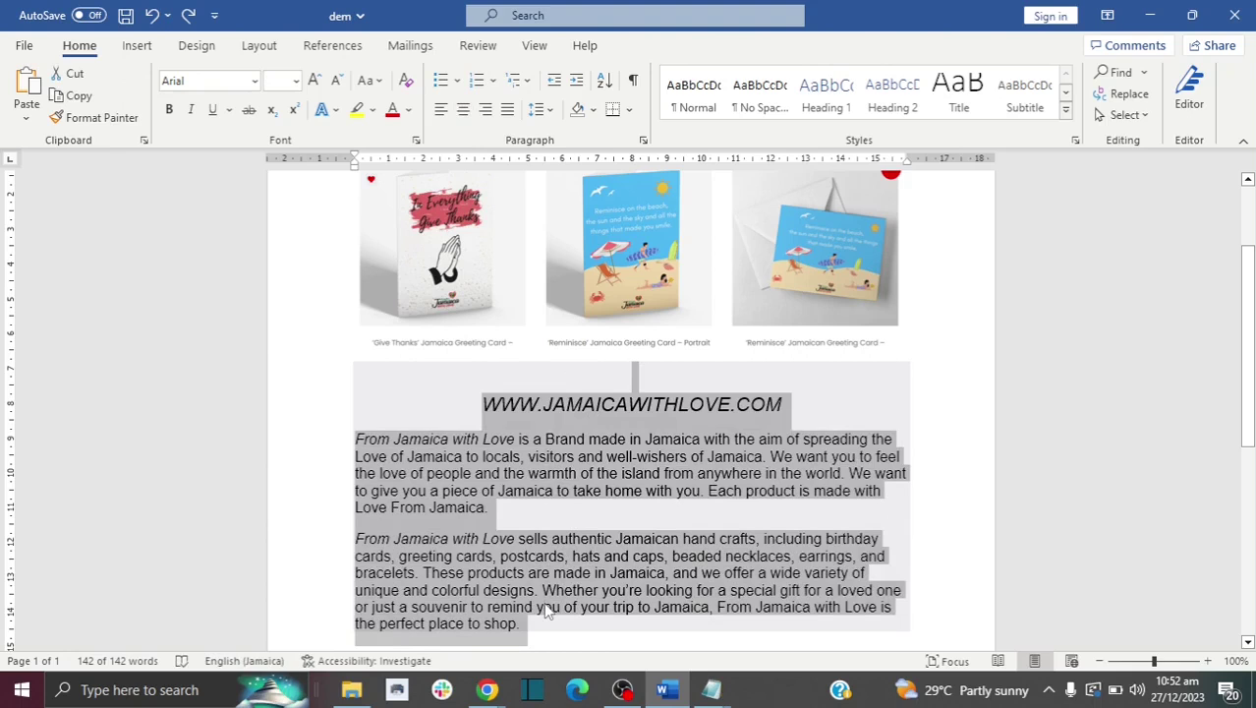
# Find Notepad through Windows search (typing 'notep') and launch it
pyautogui.click(120, 688)
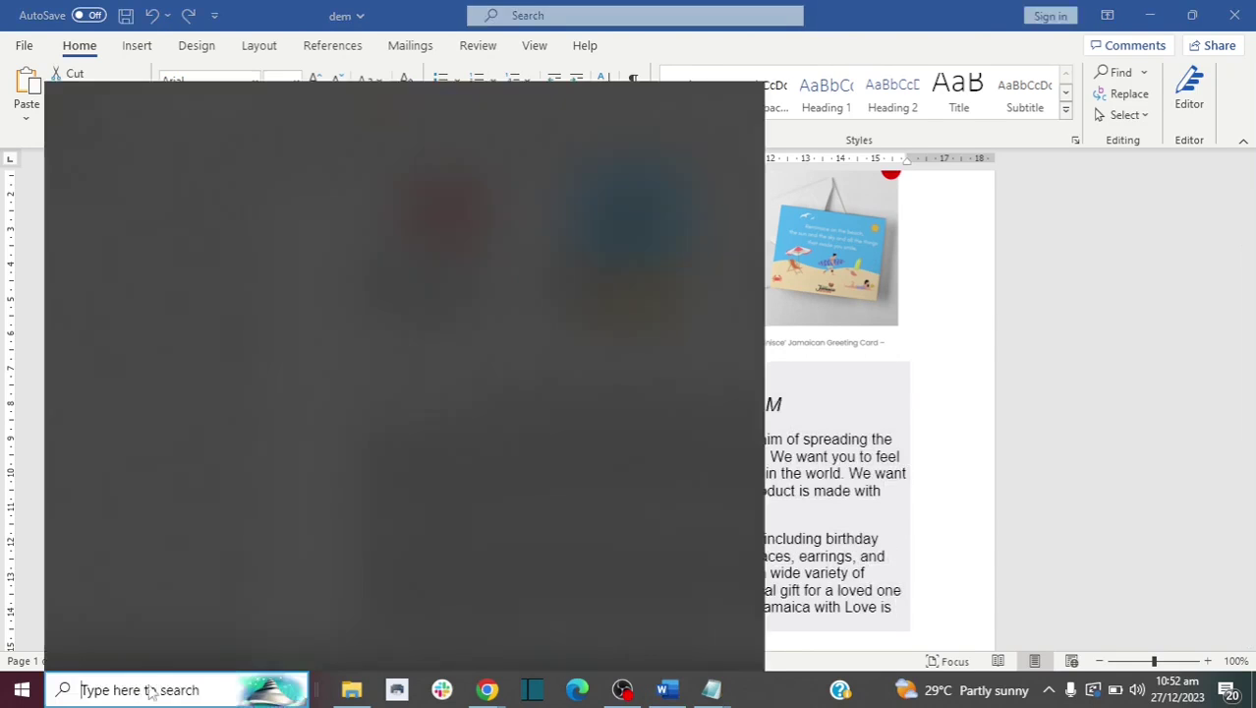
pyautogui.write('notep')
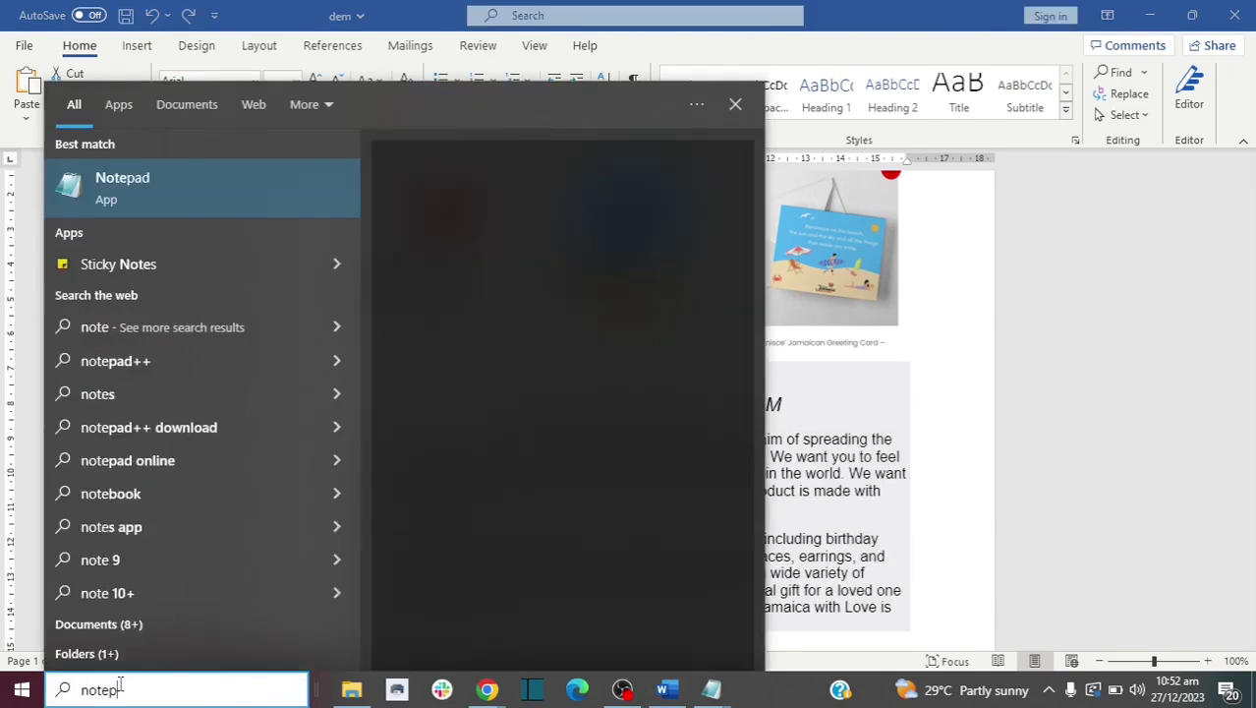
pyautogui.click(130, 189)
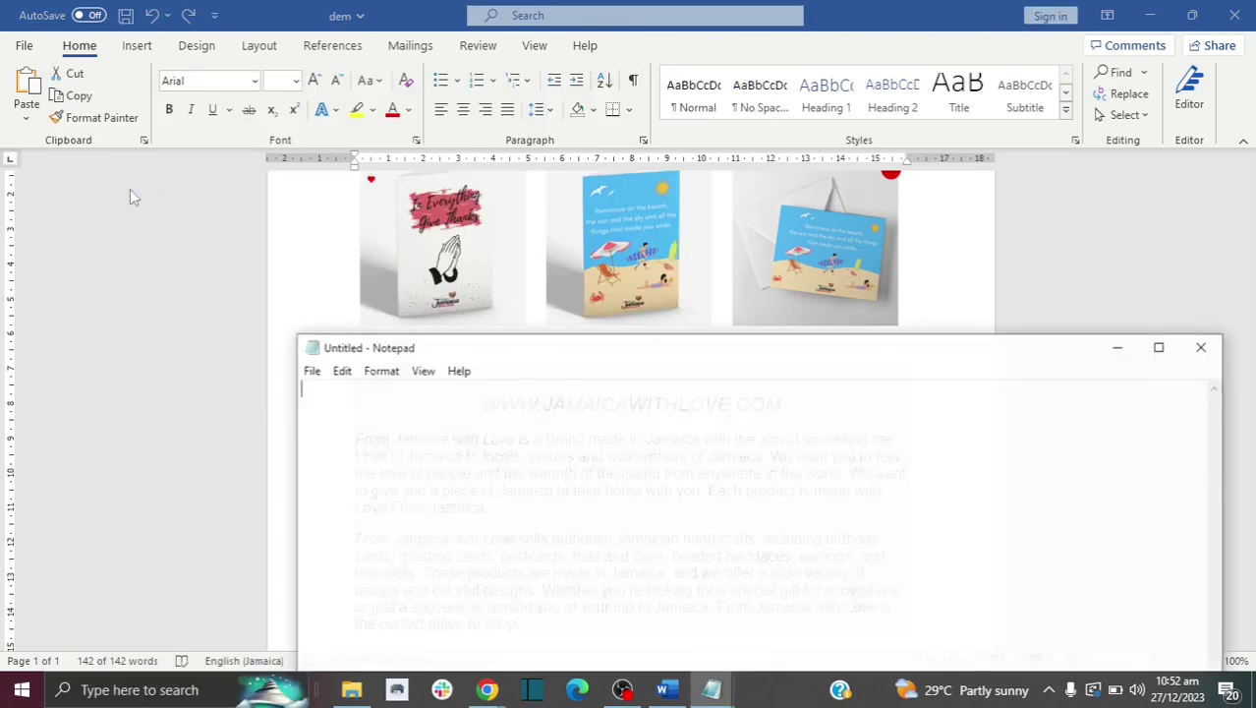
# Paste the copied website text into Notepad as plain text, select it all, and return to Word
pyautogui.hotkey('ctrl', 'v')
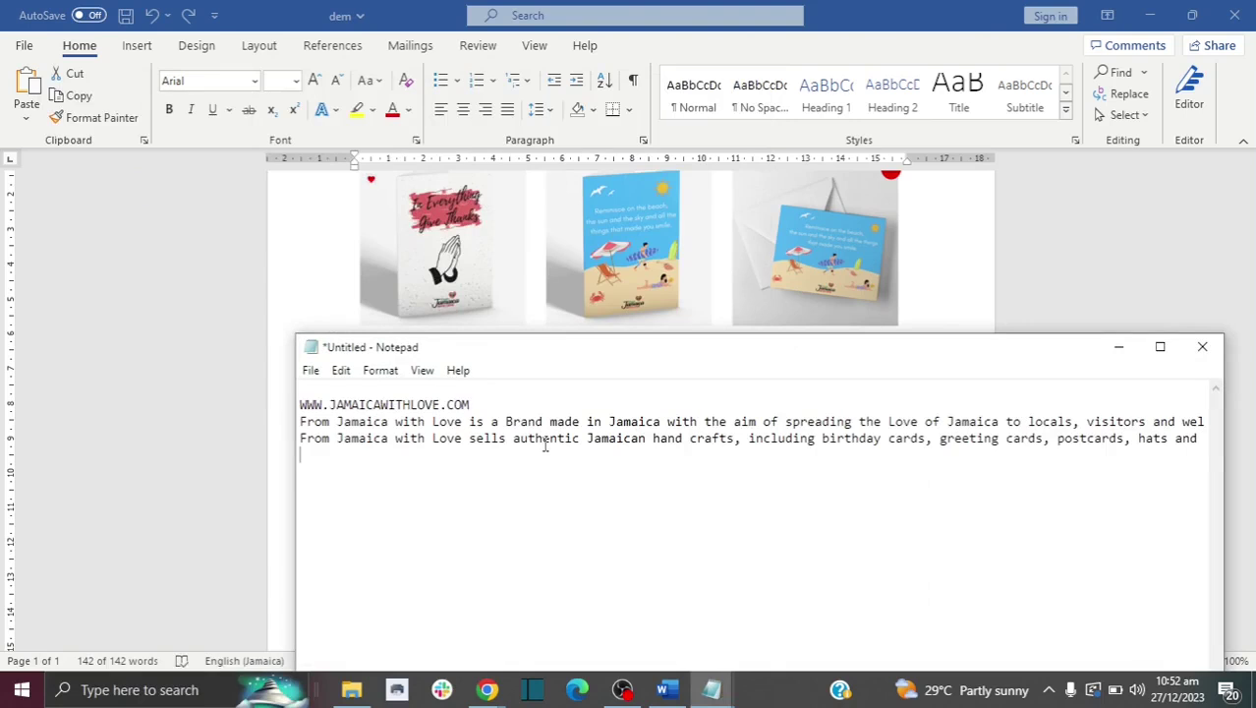
pyautogui.hotkey('ctrl', 'a')
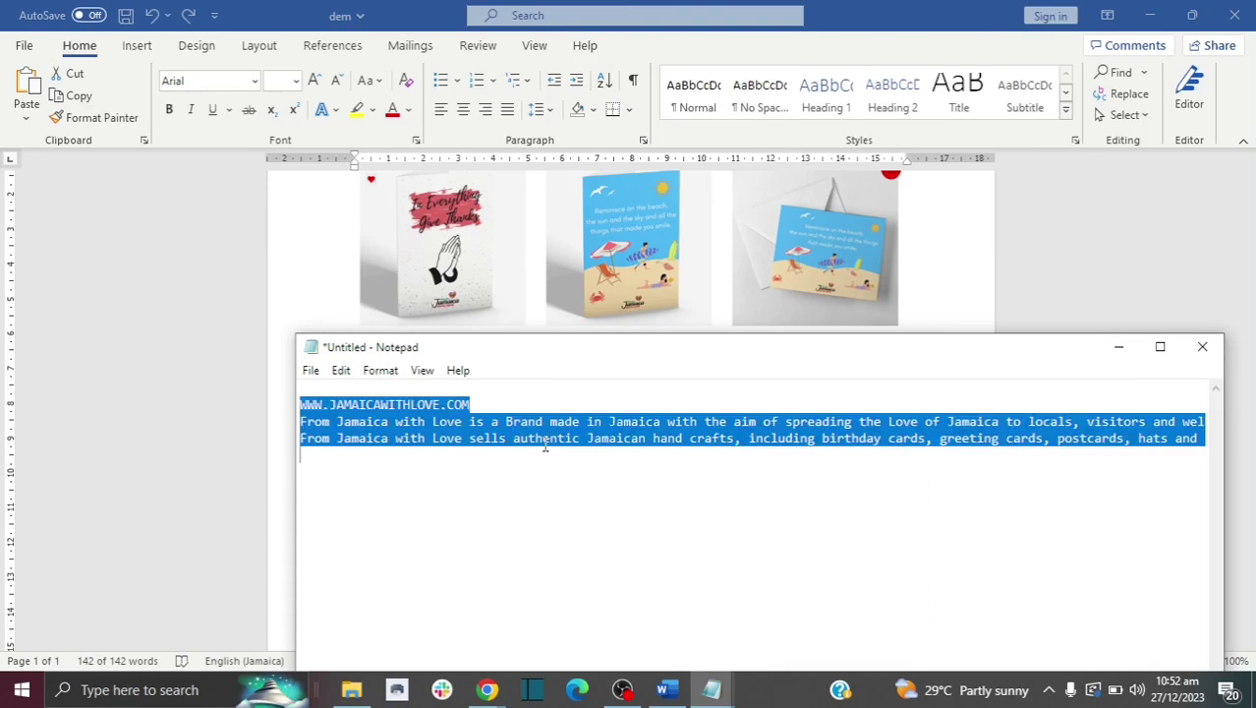
pyautogui.click(285, 351)
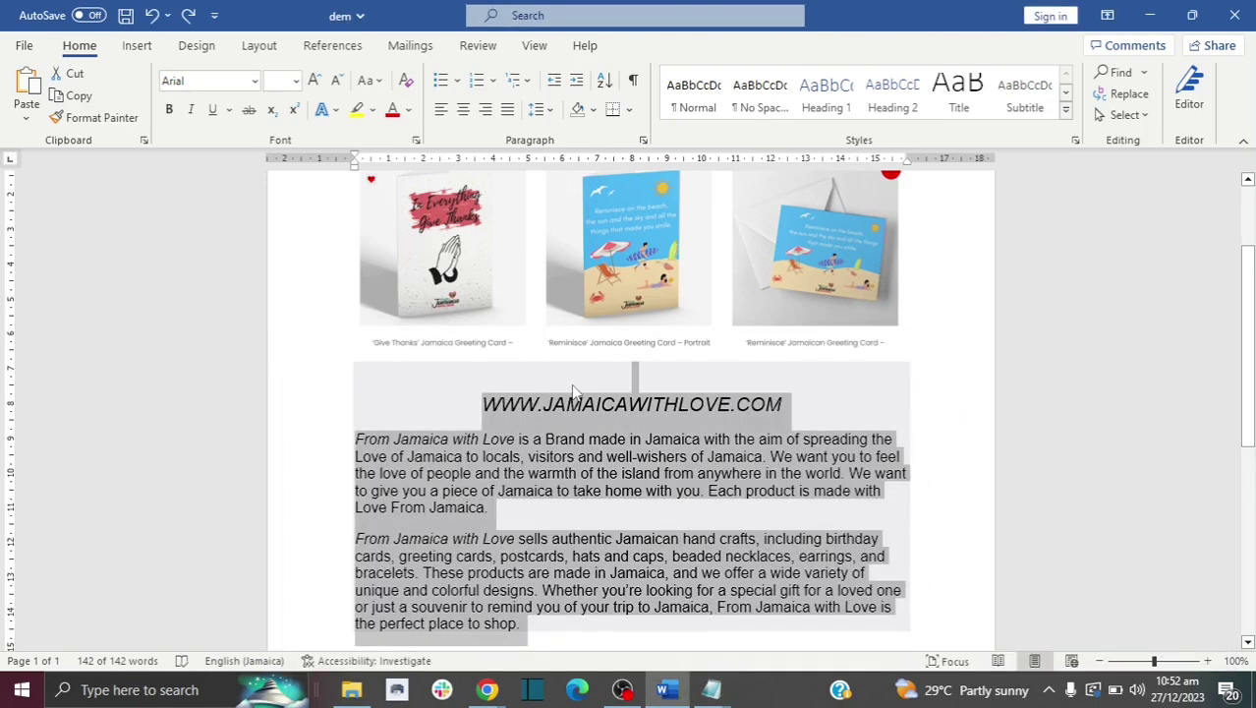
pyautogui.hotkey('ctrl', 'v')
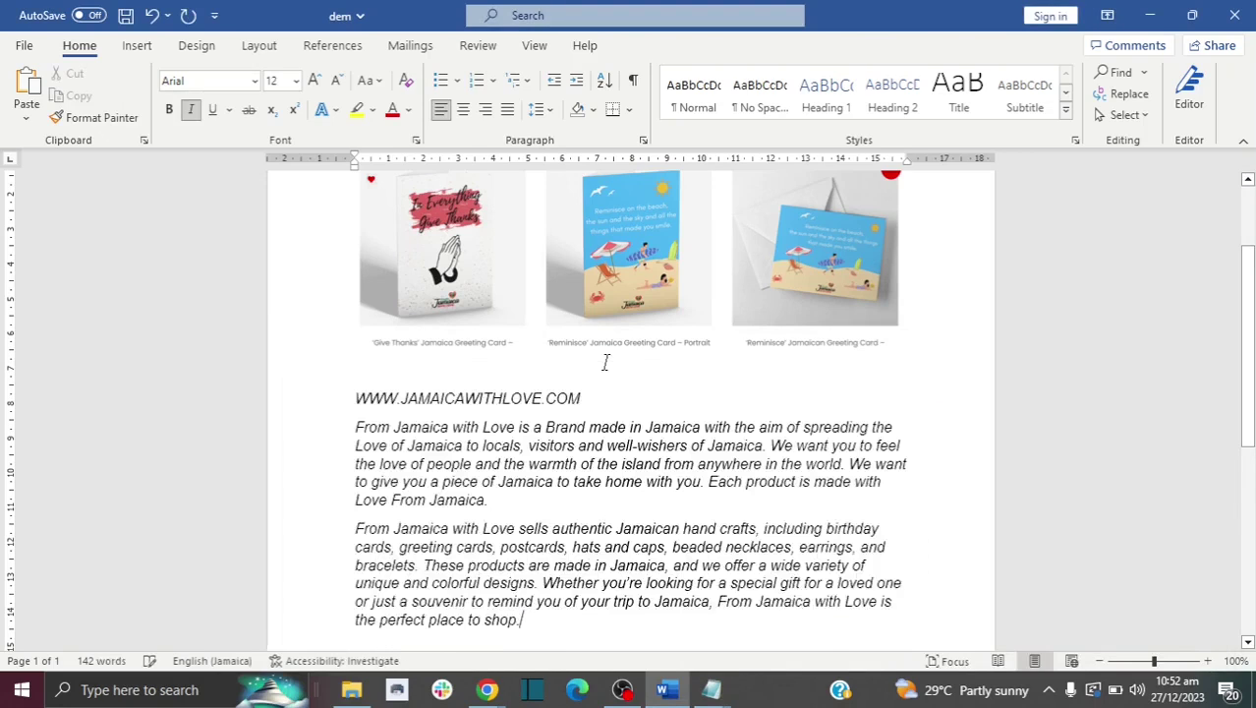